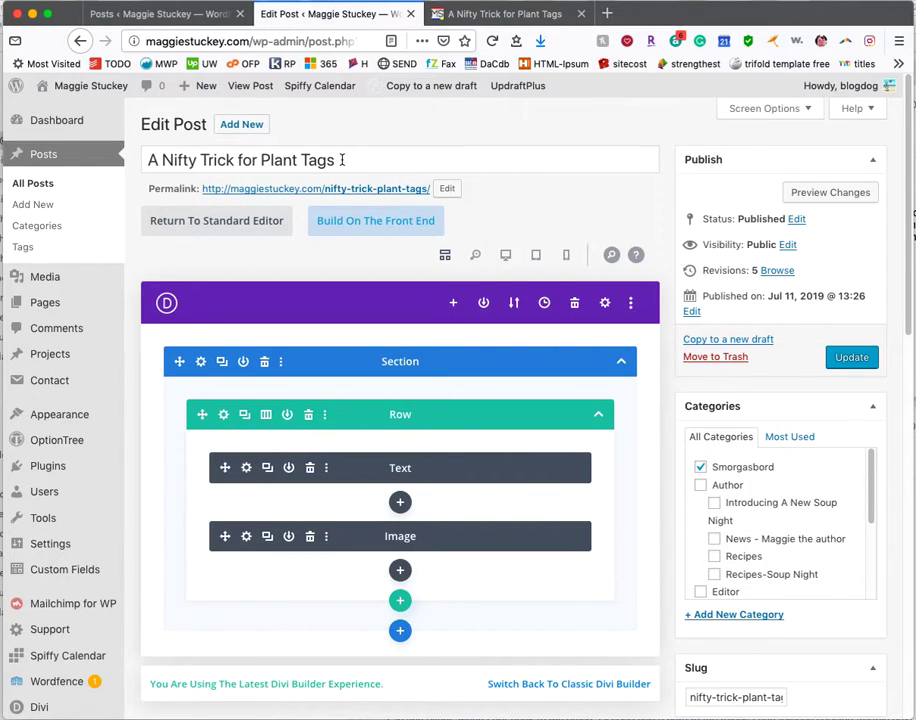
- Compare the published "A Nifty Trick for Plant Tags" post with its Text and Image modules in the back-end editor
left_click(498, 15)
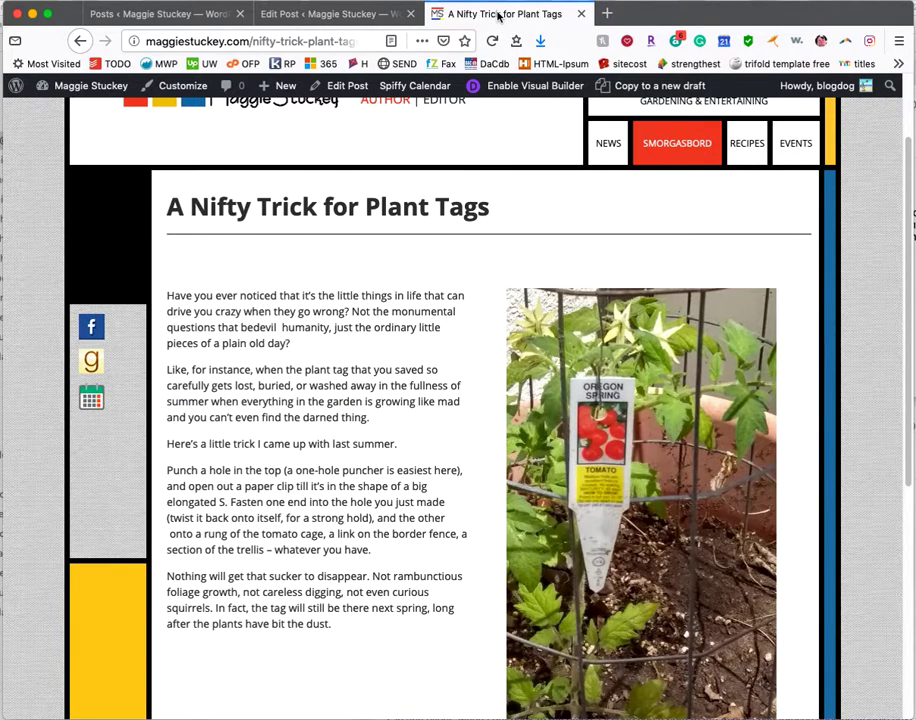
left_click(341, 16)
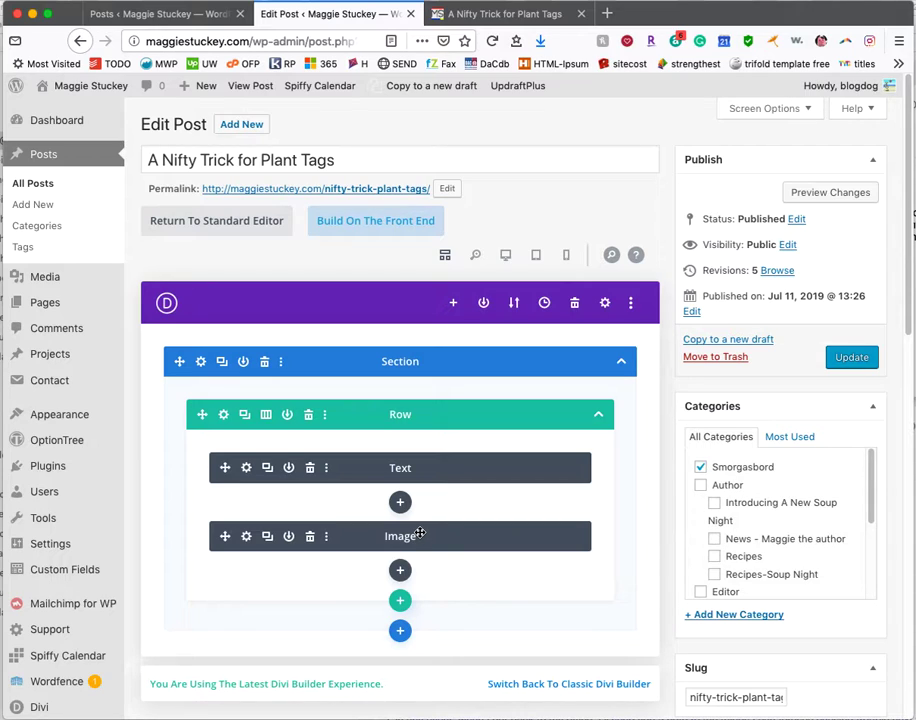
left_click(521, 15)
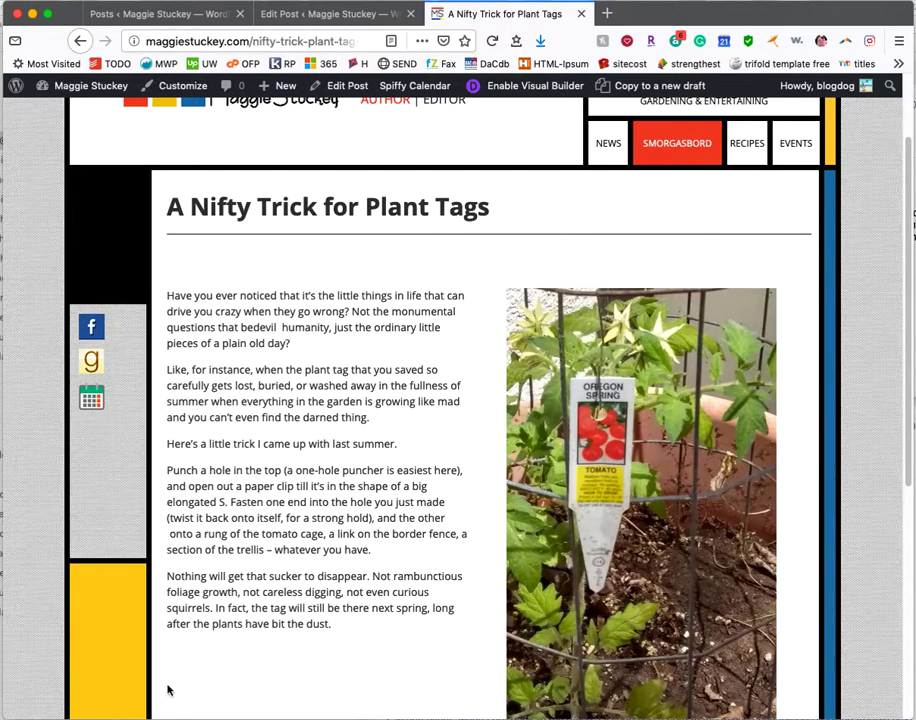
left_click(348, 16)
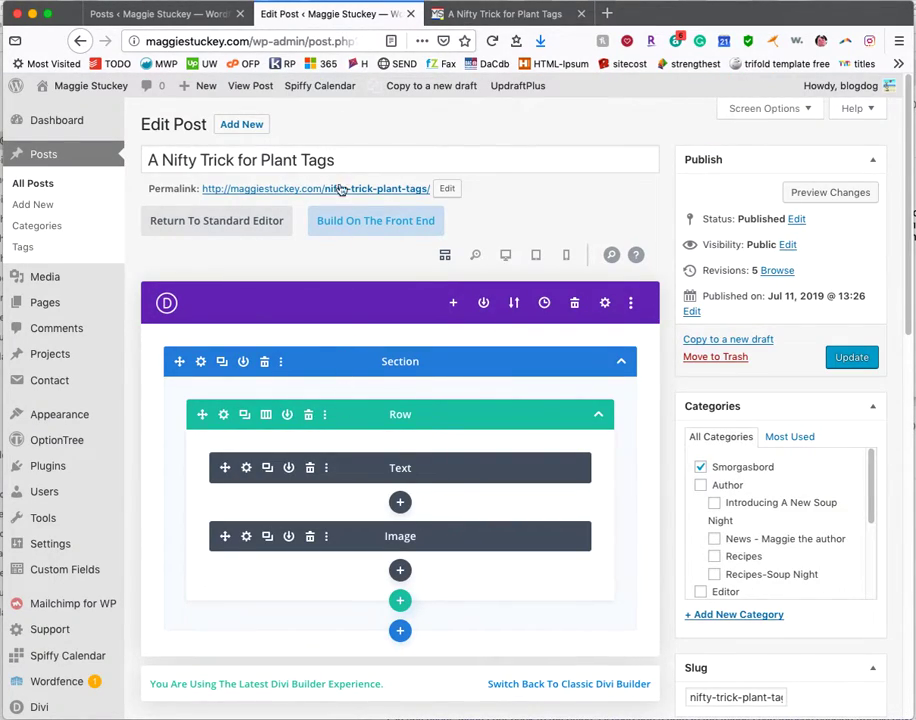
left_click(468, 14)
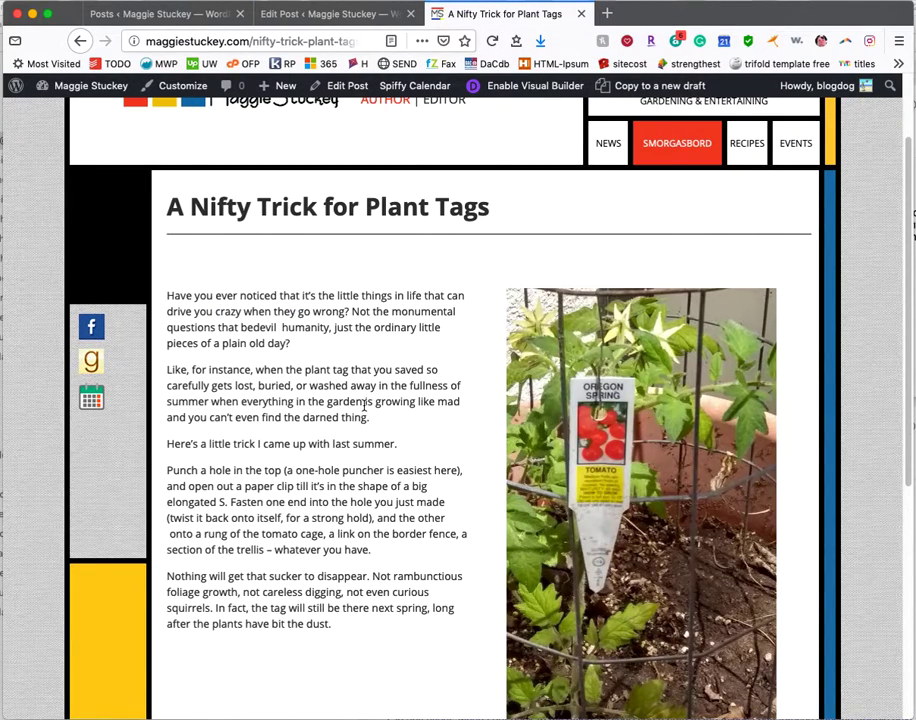
left_click(341, 14)
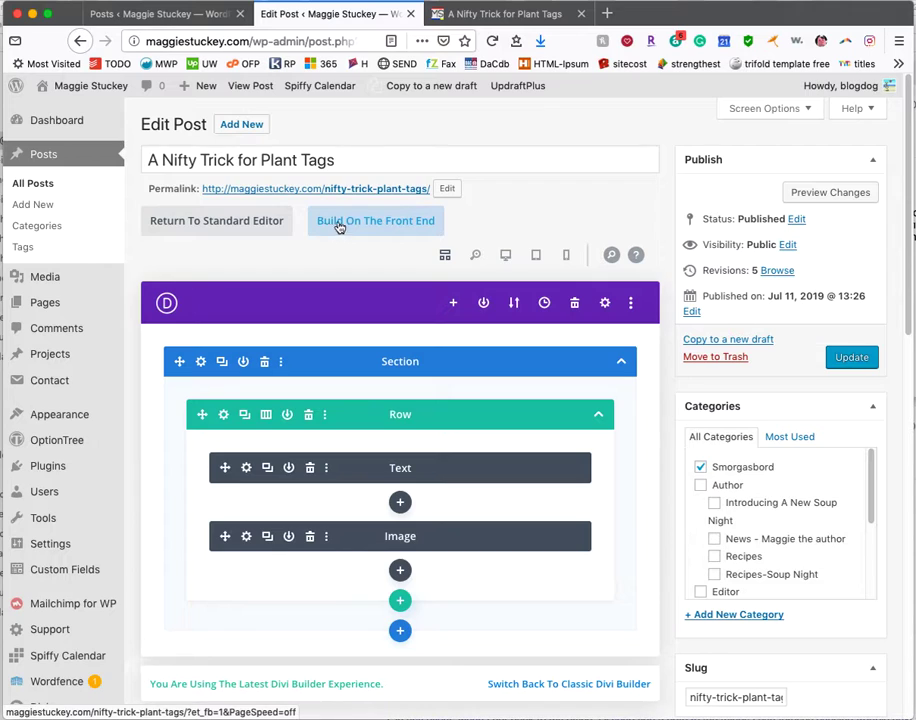
left_click(480, 13)
left_click(358, 15)
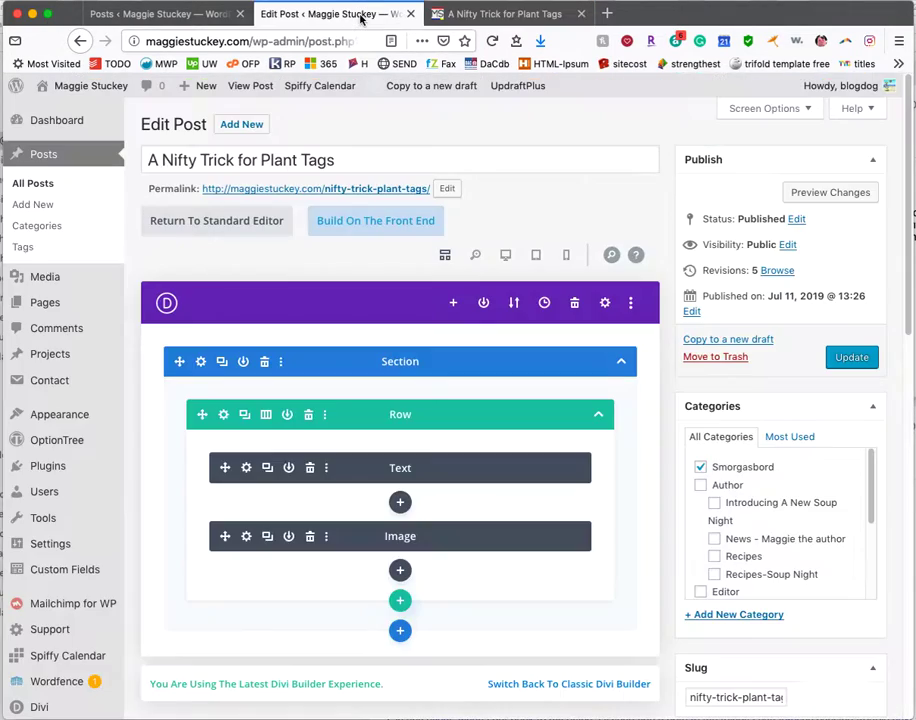
- Open the post in the front-end visual builder and expand the builder's page controls
left_click(370, 230)
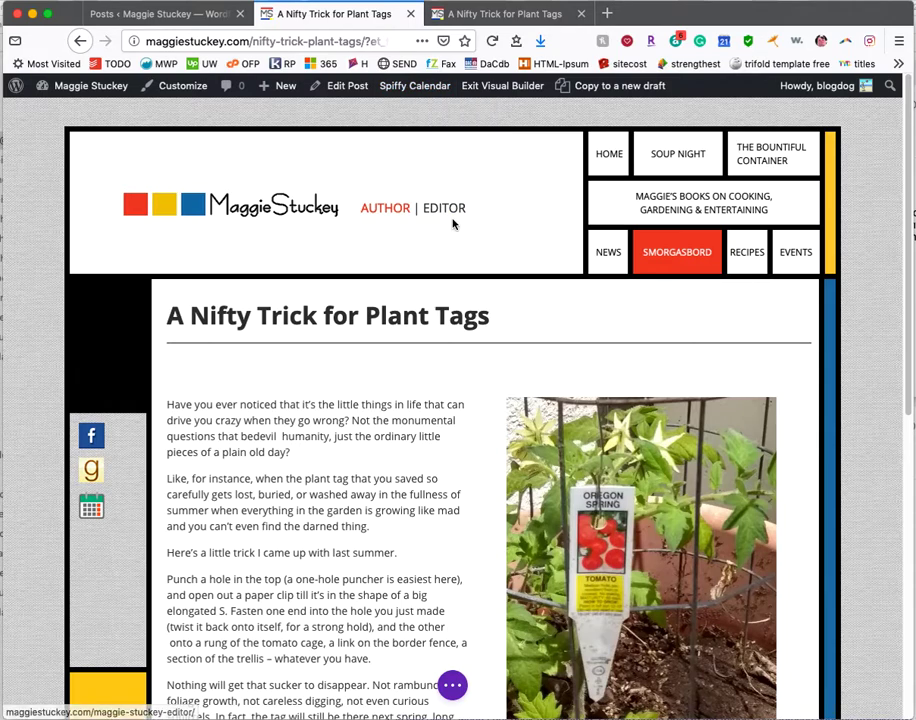
scroll(453, 224, "down", 2)
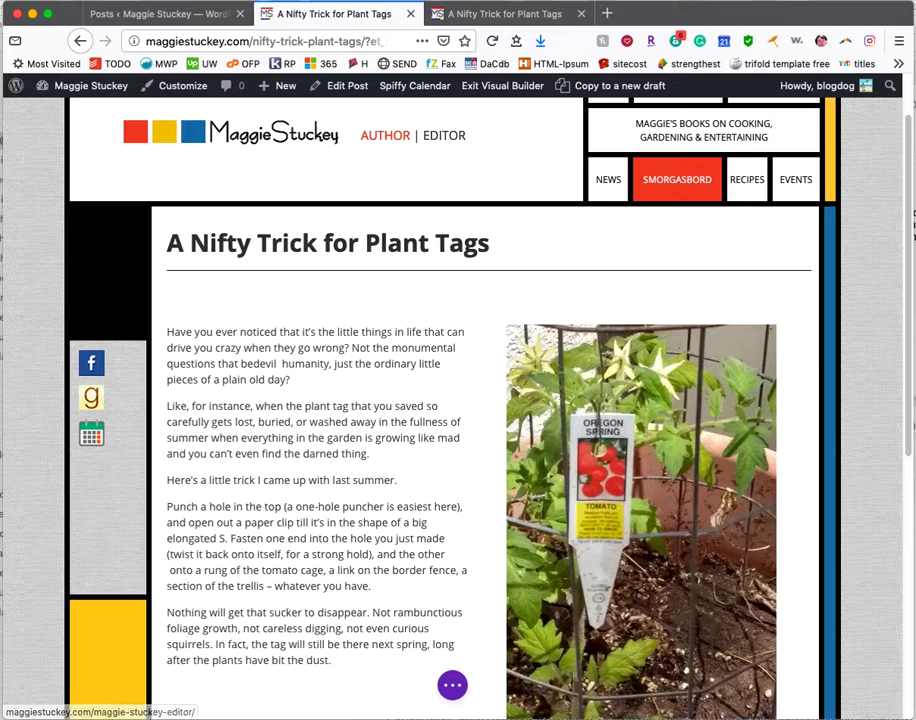
left_click(452, 686)
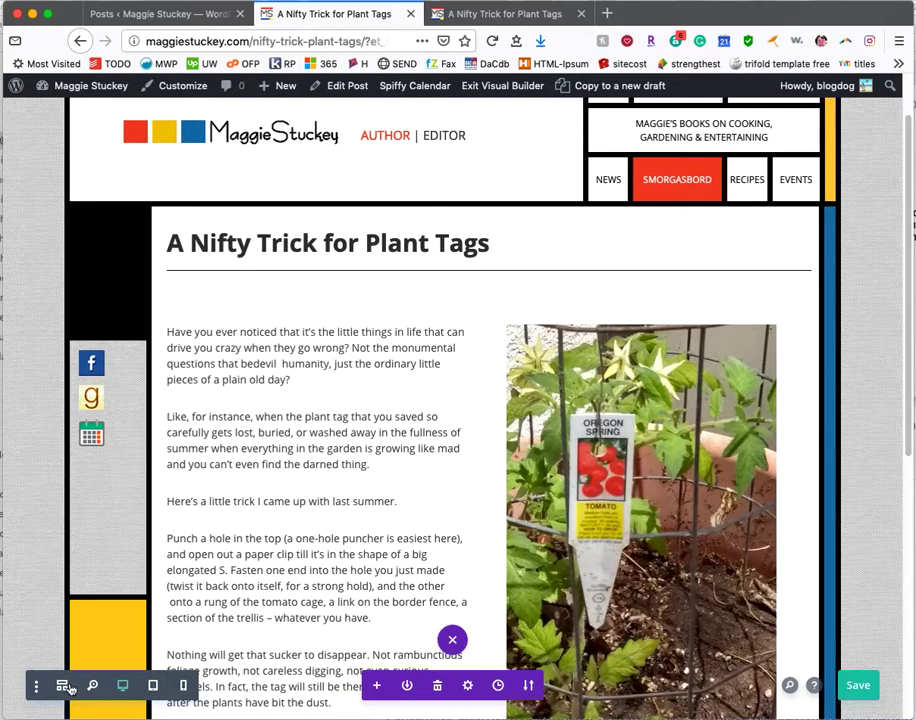
- Preview the post in desktop, tablet and phone views, checking how the text and image are arranged in each
left_click(121, 685)
left_click(154, 686)
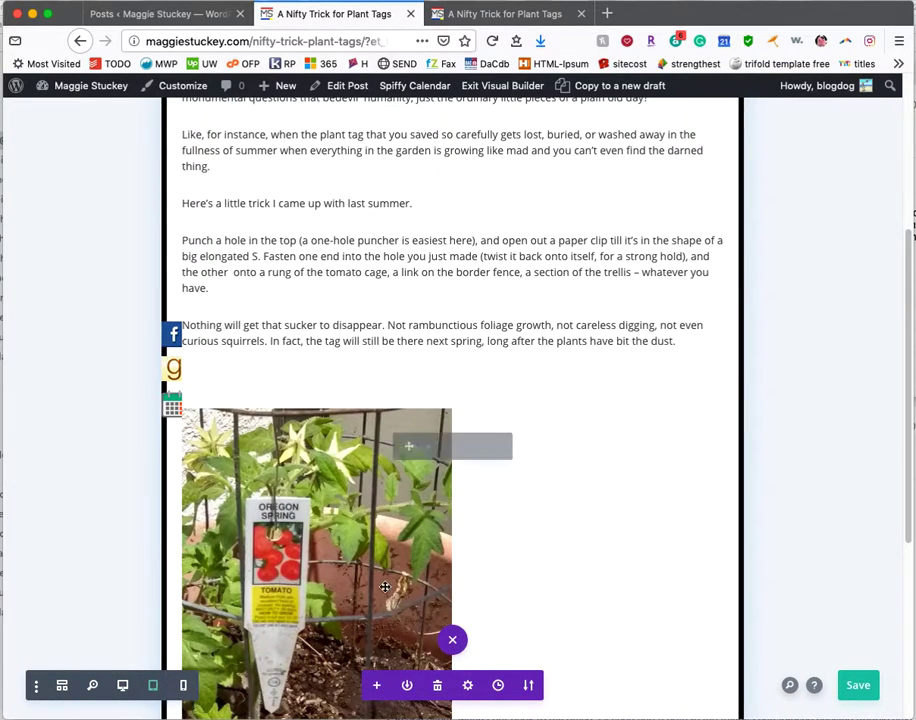
scroll(378, 576, "up", 5)
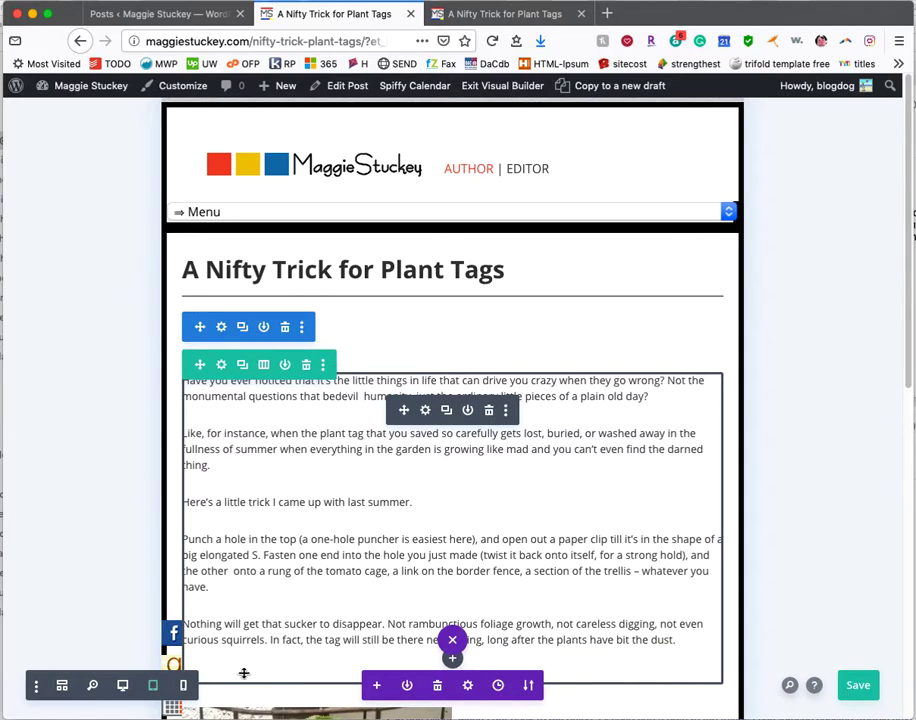
left_click(183, 685)
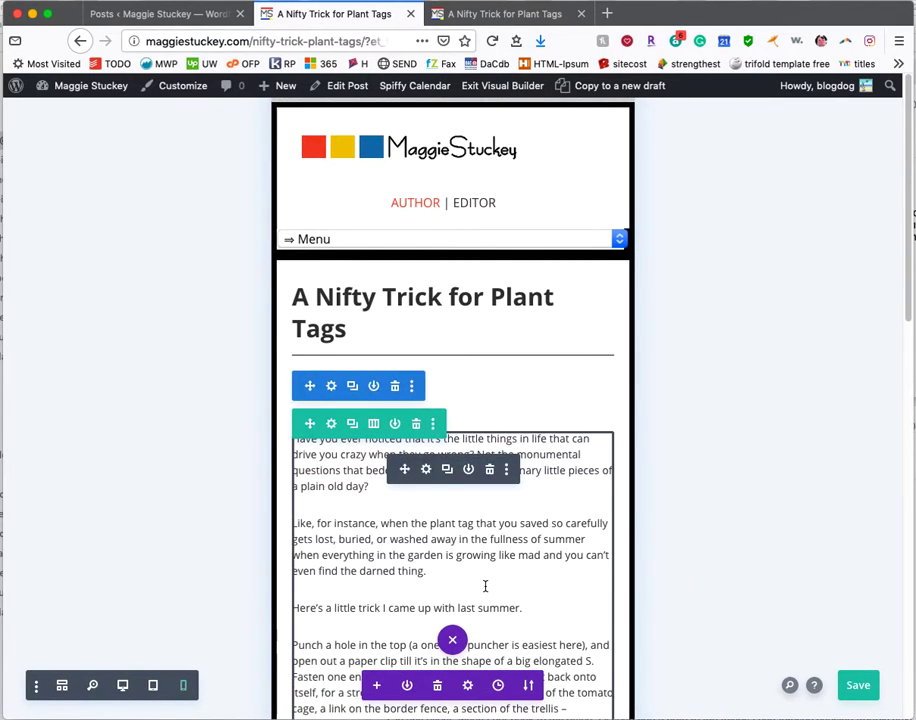
scroll(485, 586, "down", 9)
scroll(485, 586, "down", 5)
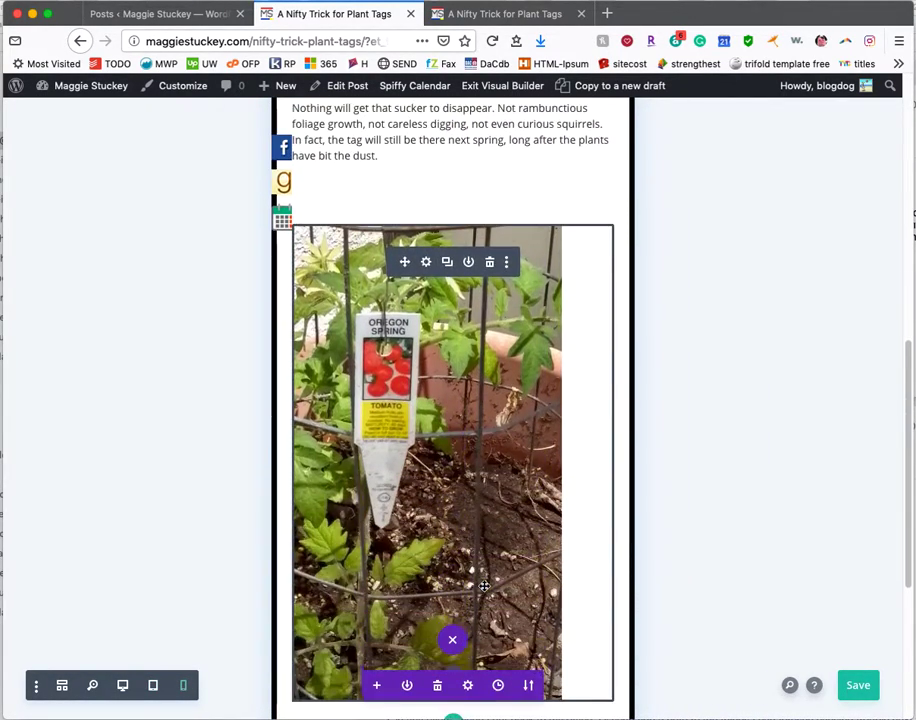
- In wireframe view, try the row with three equal columns, save it, and try a single-column layout
left_click(61, 688)
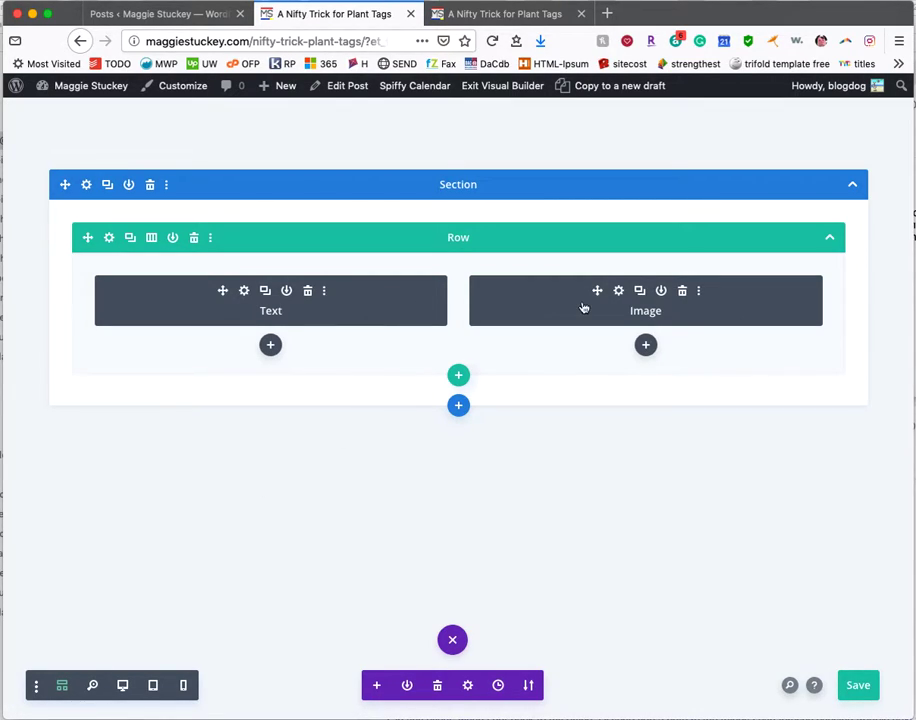
left_click(152, 240)
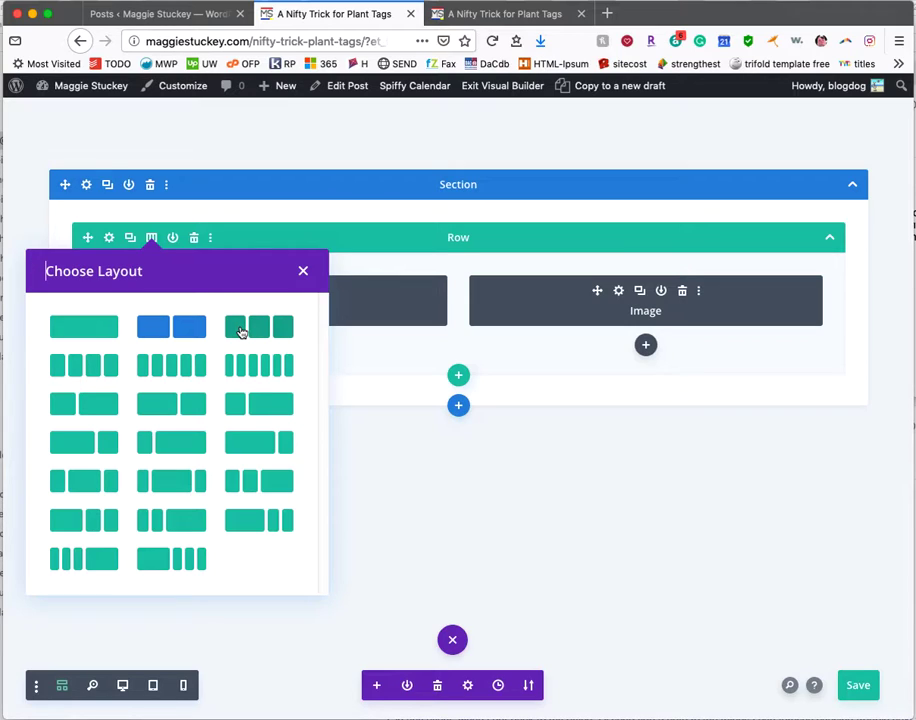
left_click(241, 332)
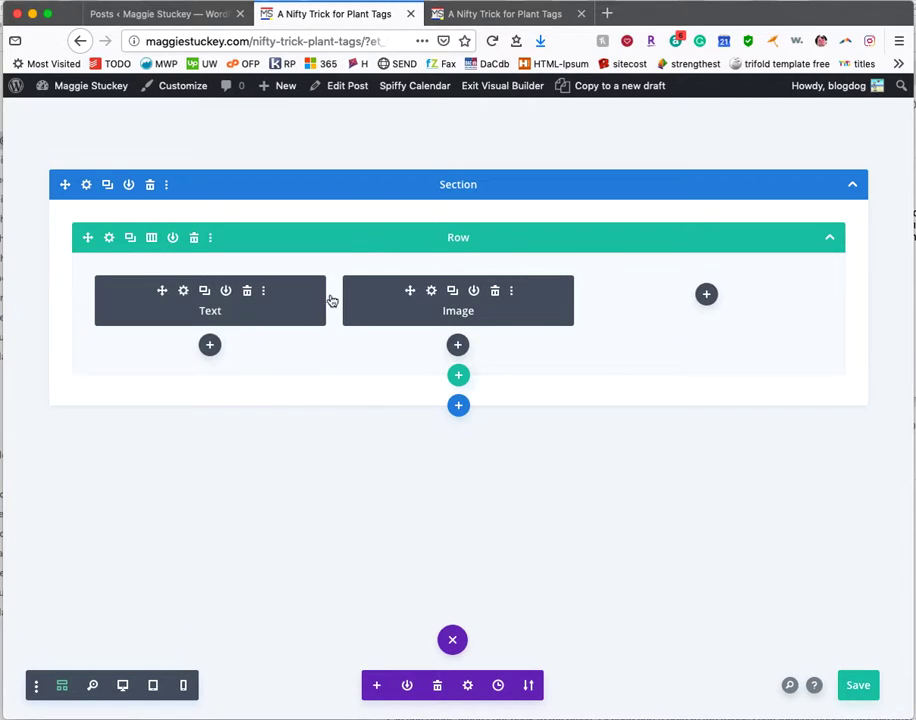
key("super+s")
left_click(151, 237)
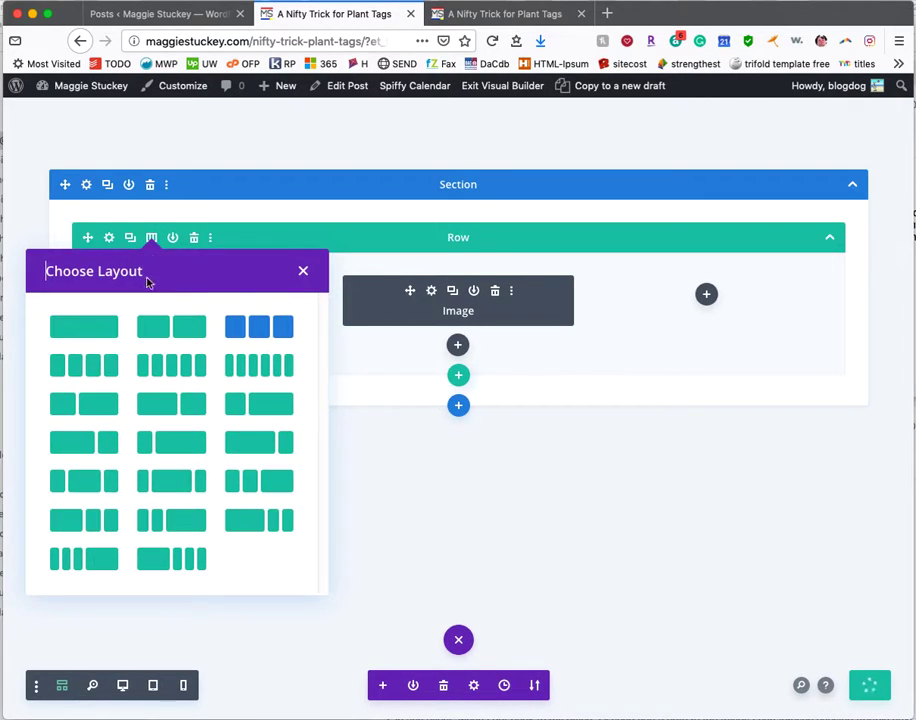
left_click(84, 330)
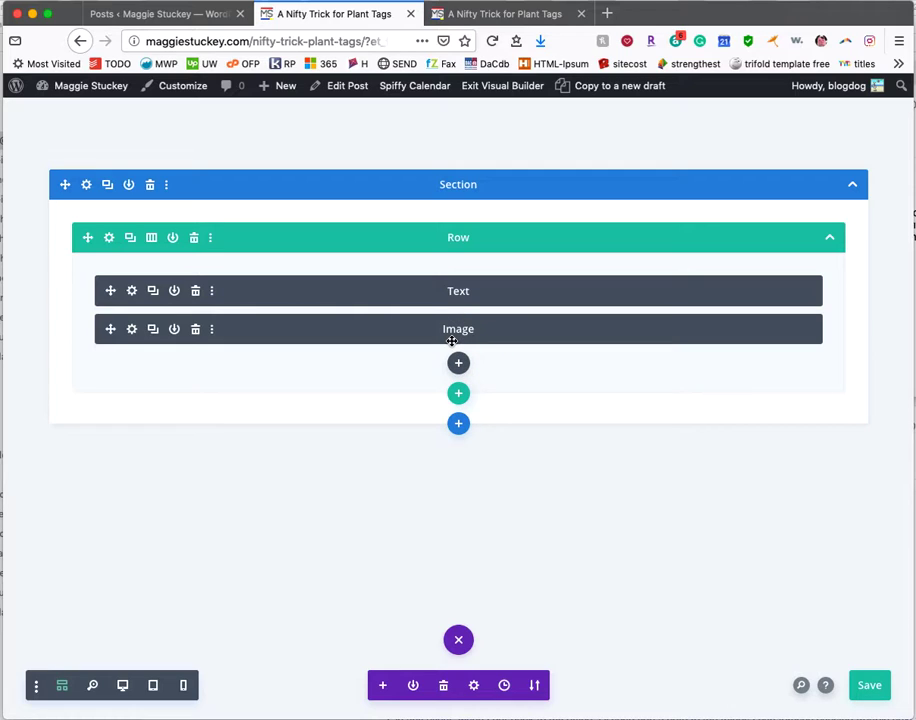
- Set the row to two equal columns and move the Image module into the second column
left_click(151, 237)
left_click(184, 333)
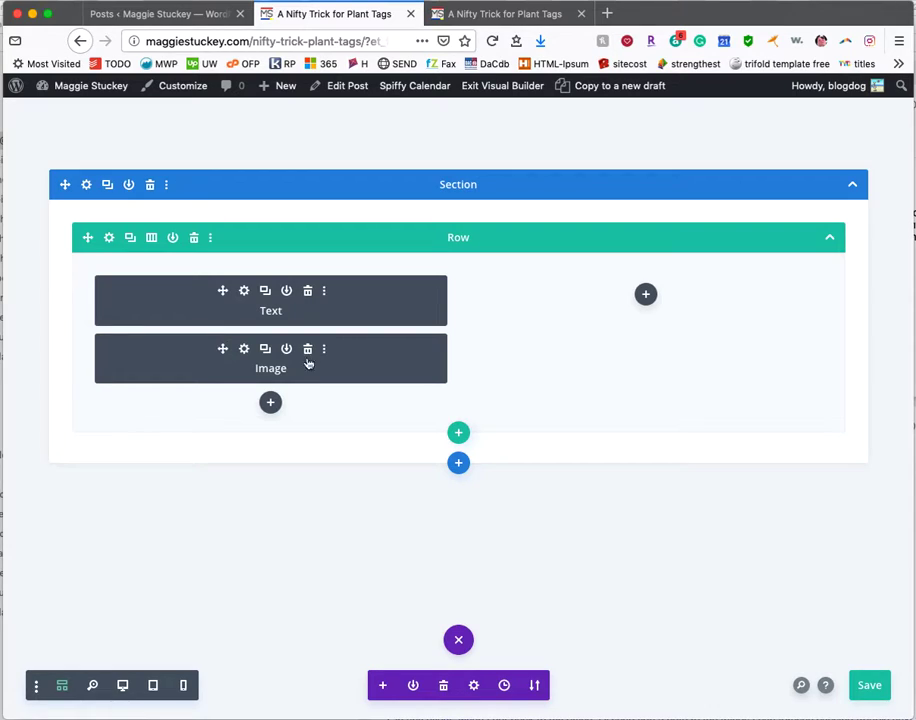
left_click_drag(182, 352, 577, 295)
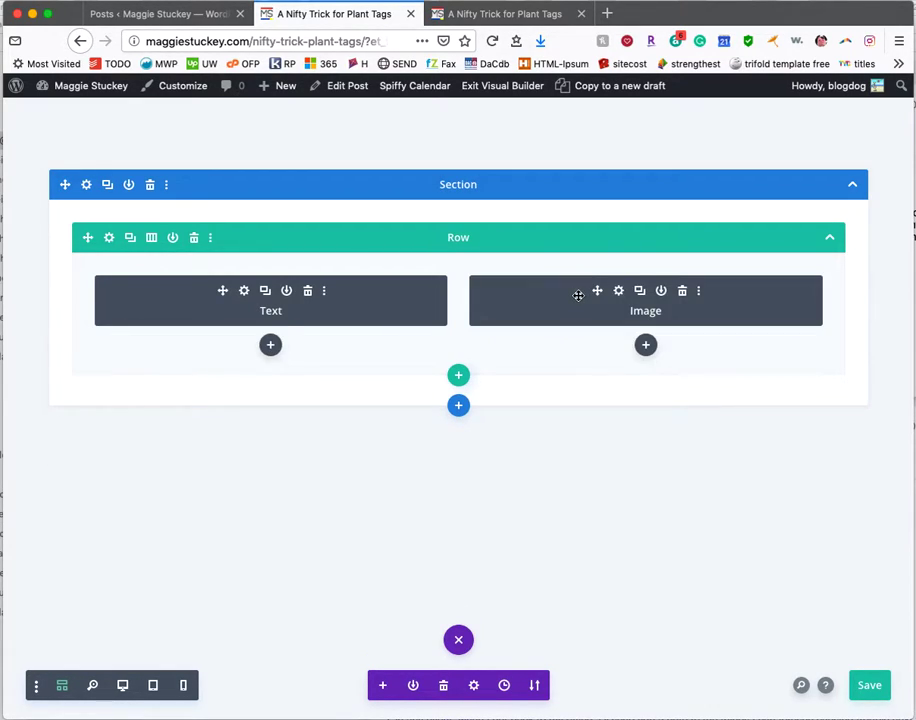
- Check the two-column row in phone, tablet and desktop views, examining where the image sits relative to the text
left_click(183, 685)
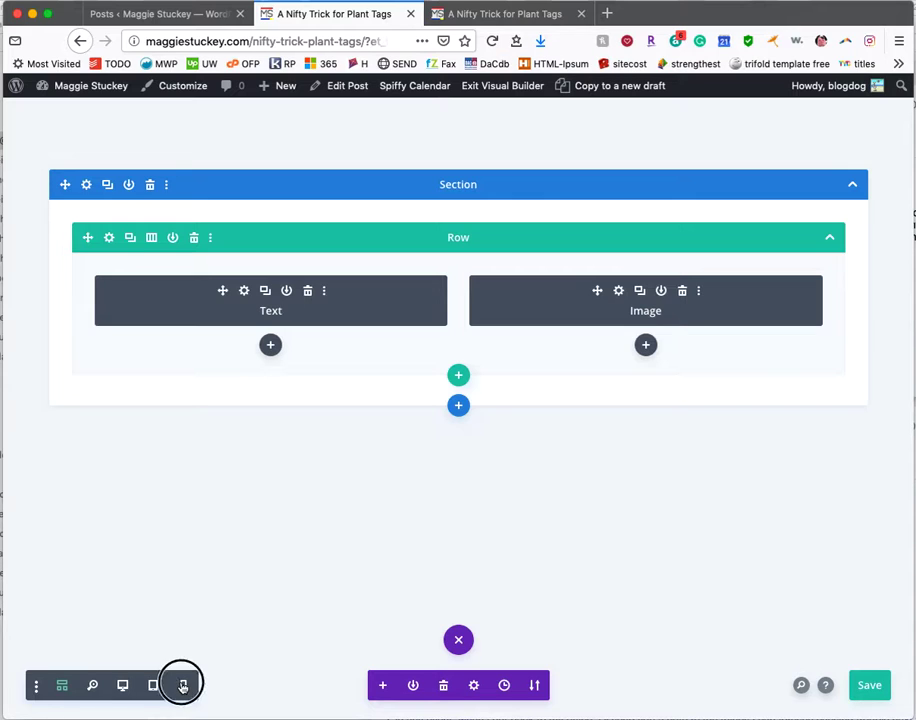
scroll(490, 375, "down", 2)
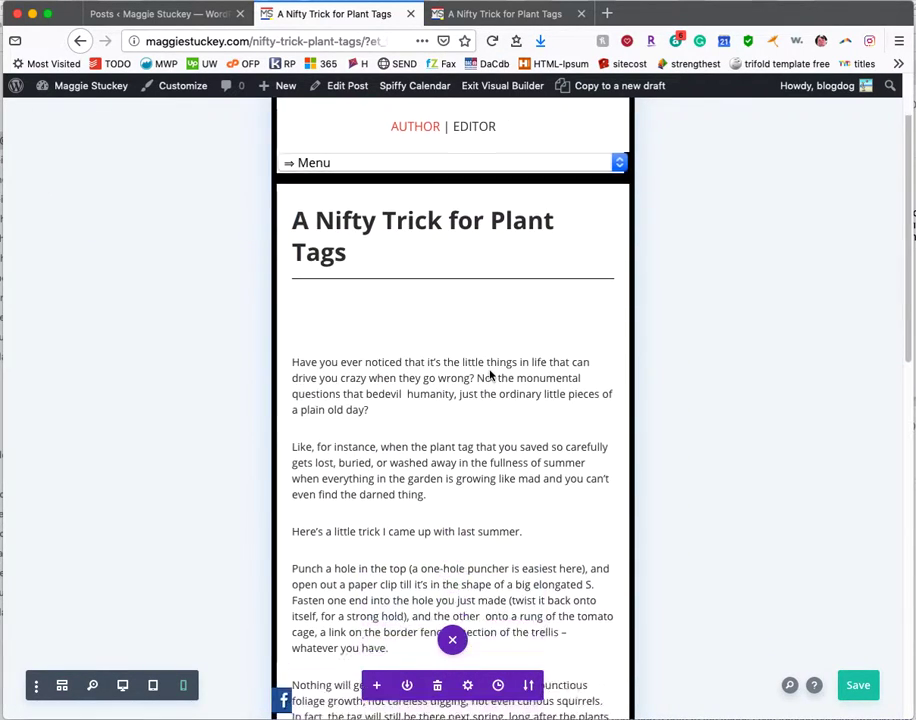
scroll(490, 375, "down", 10)
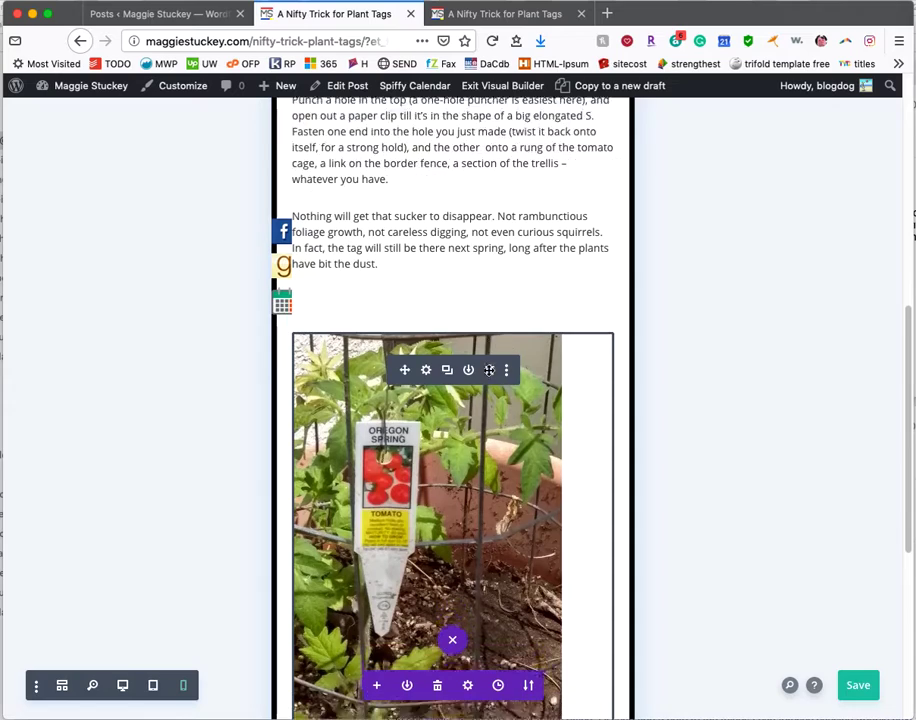
scroll(489, 370, "down", 6)
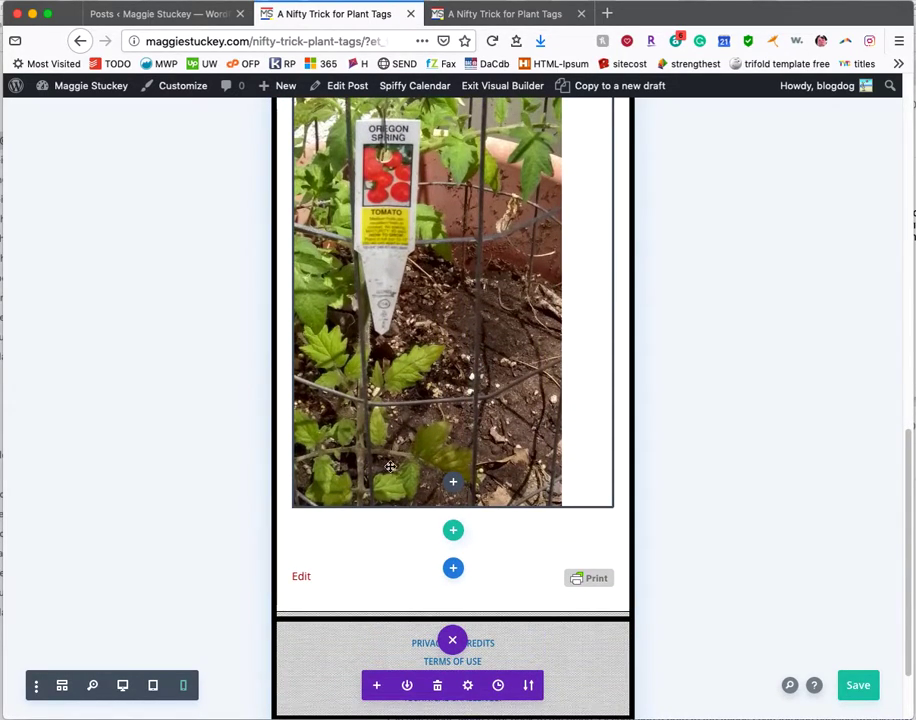
left_click(152, 685)
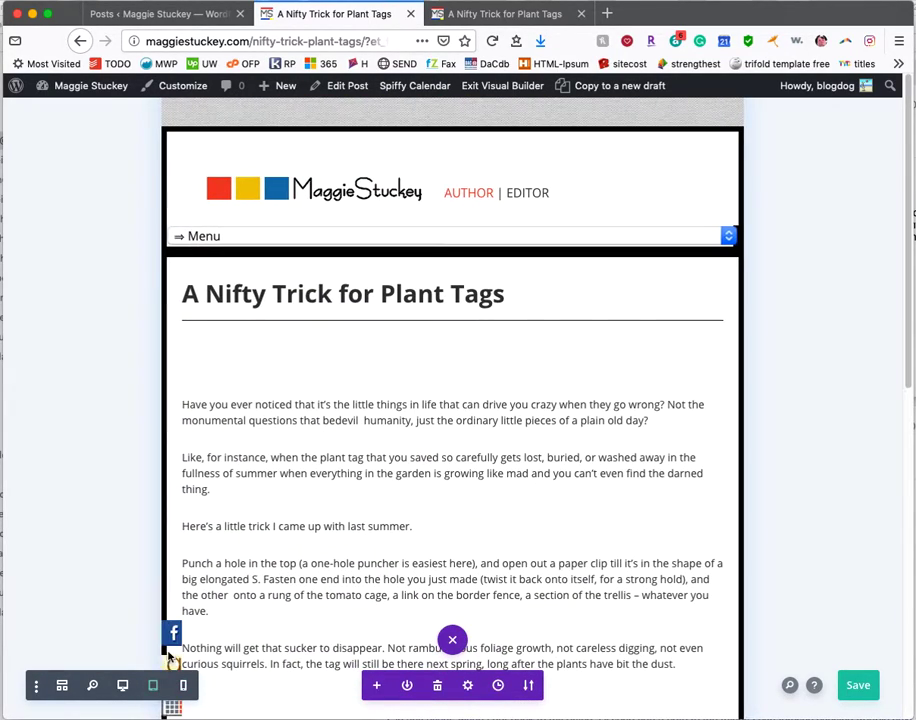
scroll(338, 510, "down", 2)
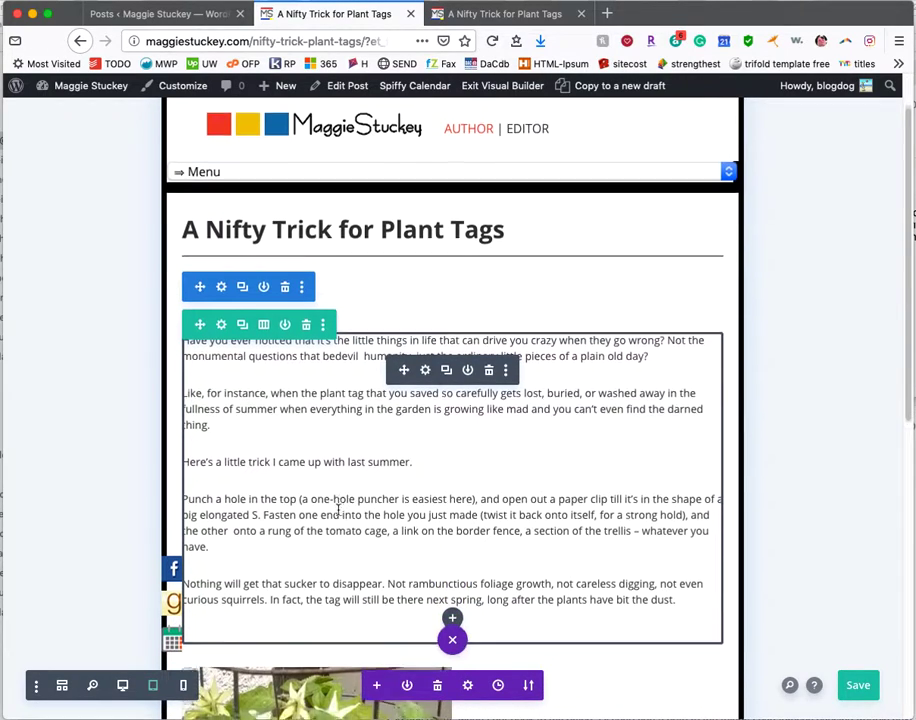
scroll(338, 510, "down", 4)
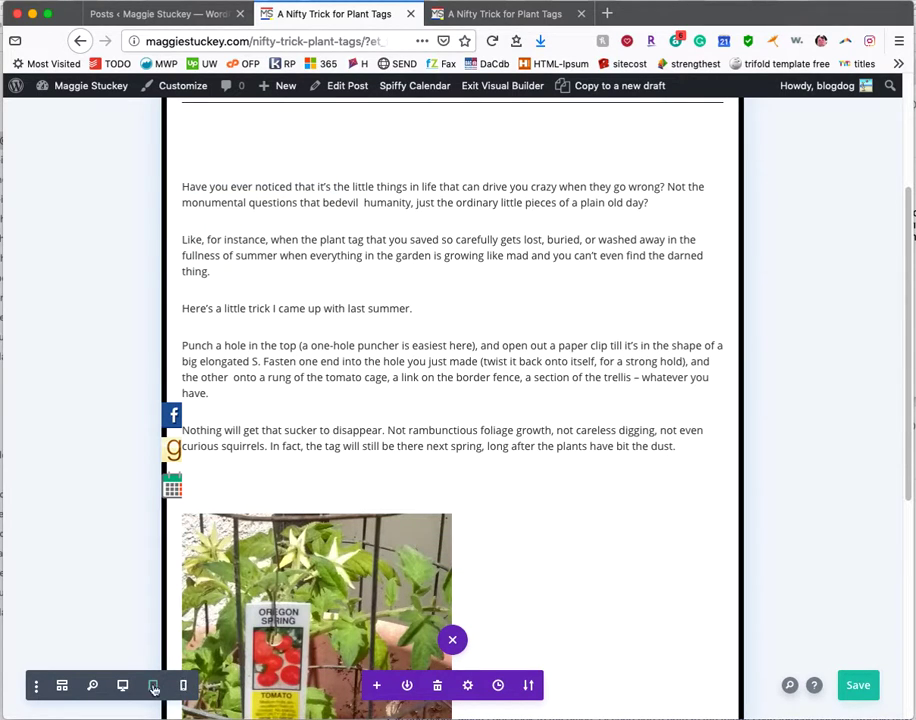
left_click(121, 685)
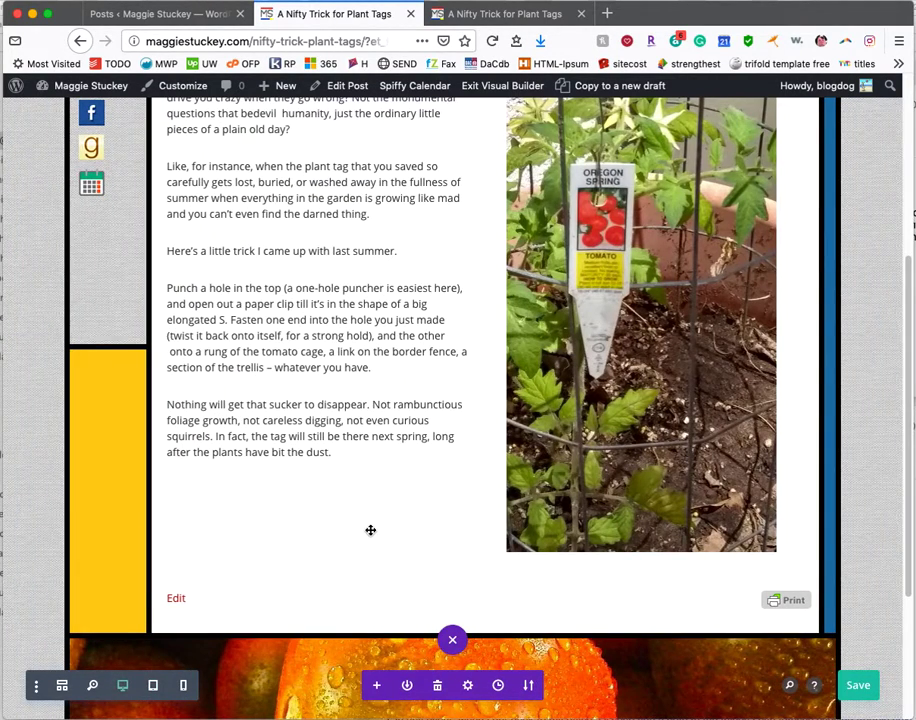
scroll(370, 530, "up", 4)
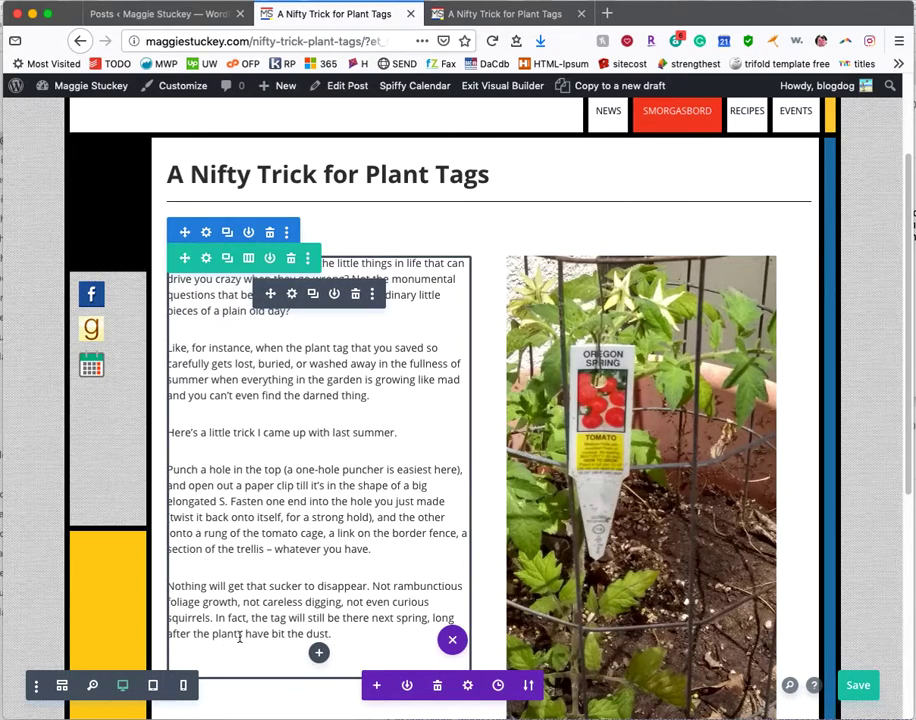
- Recheck the image's size and position below the text in the phone view and the tablet view
left_click(183, 685)
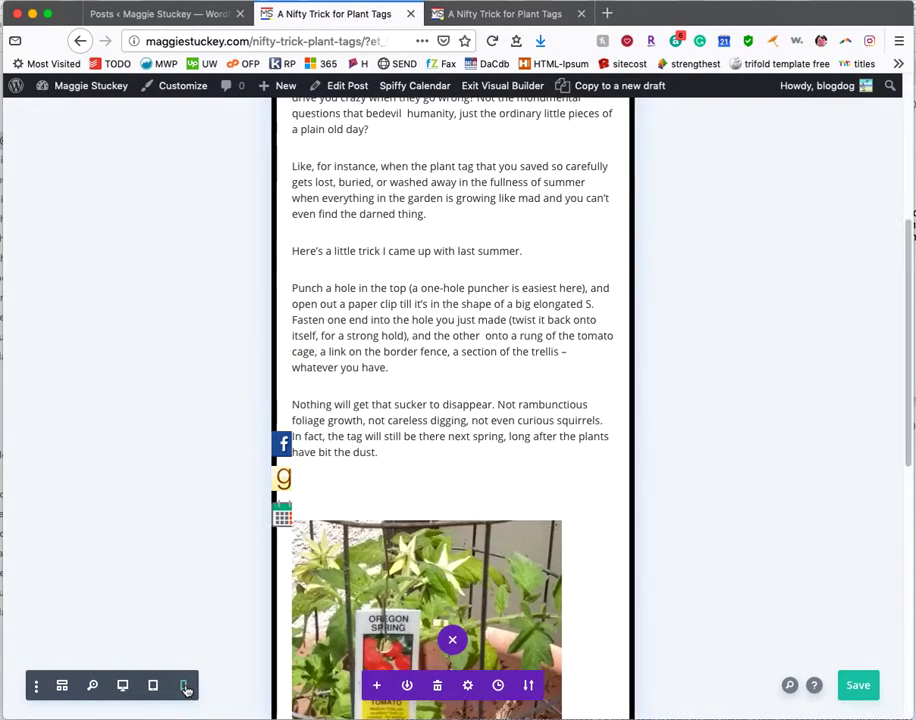
scroll(521, 556, "down", 4)
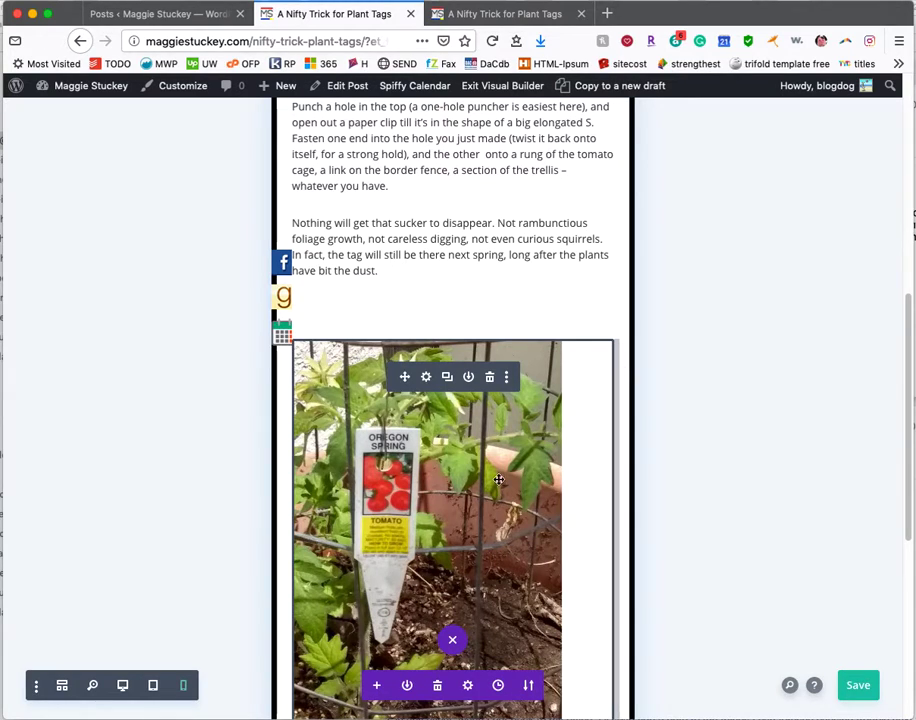
left_click(152, 686)
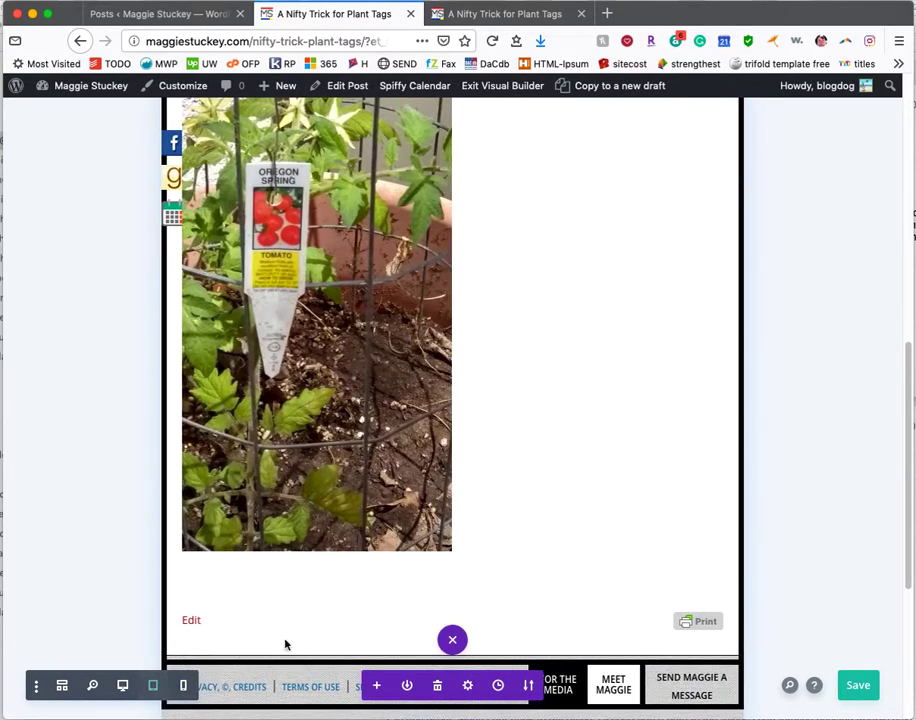
scroll(570, 495, "up", 5)
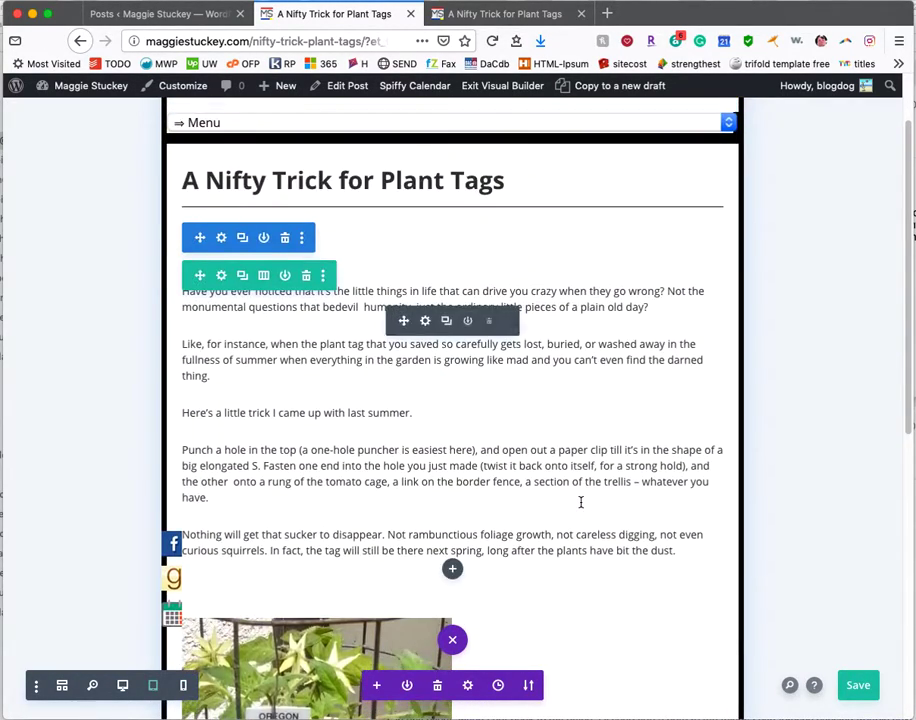
scroll(592, 490, "down", 2)
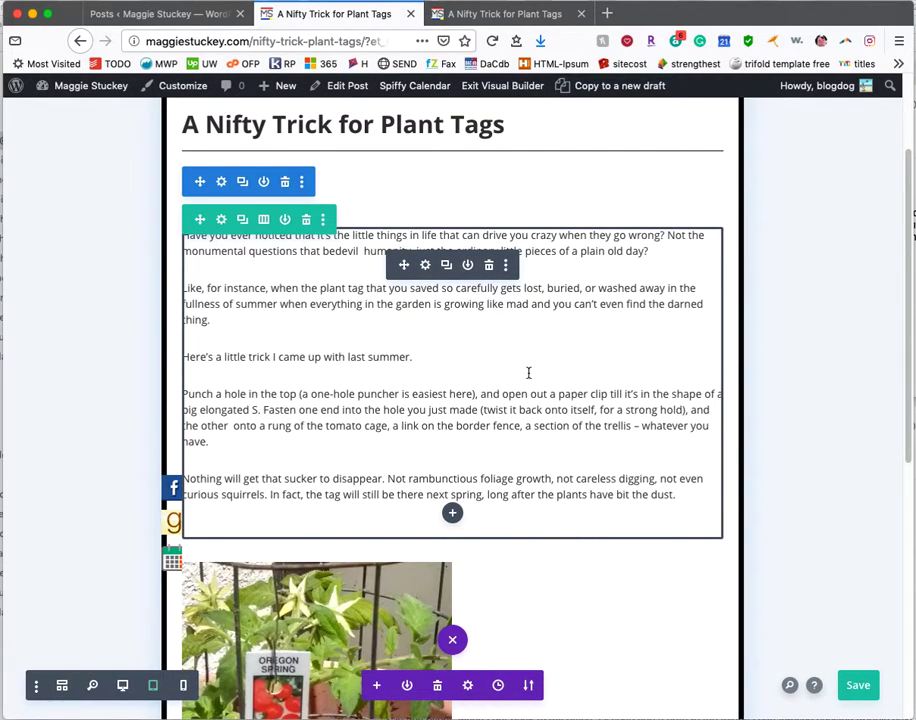
- Try the row with a narrow-and-wide two-column layout and with three equal columns
left_click(264, 219)
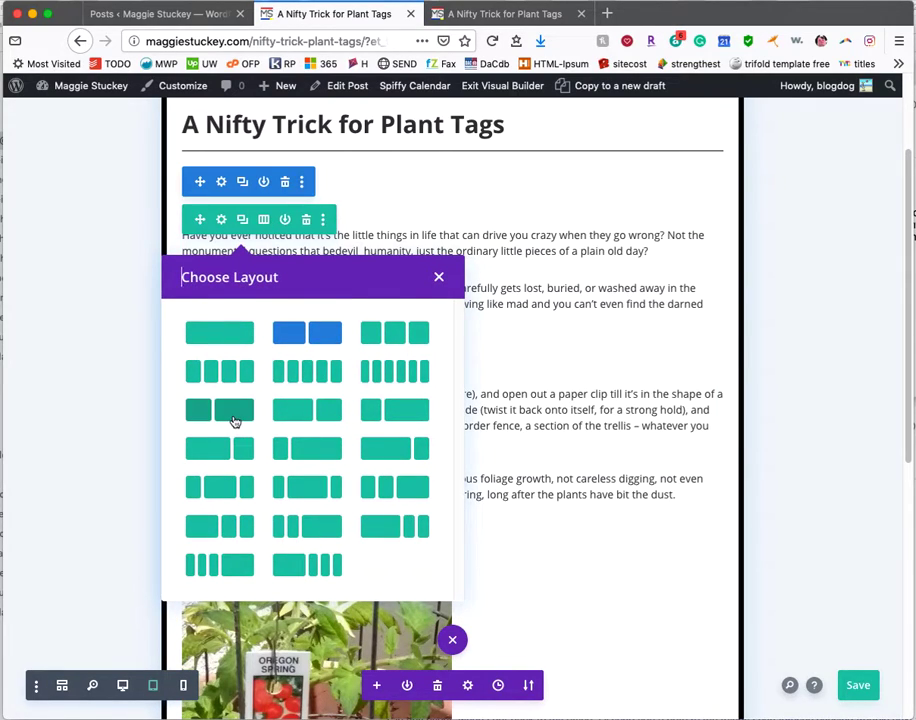
left_click(234, 421)
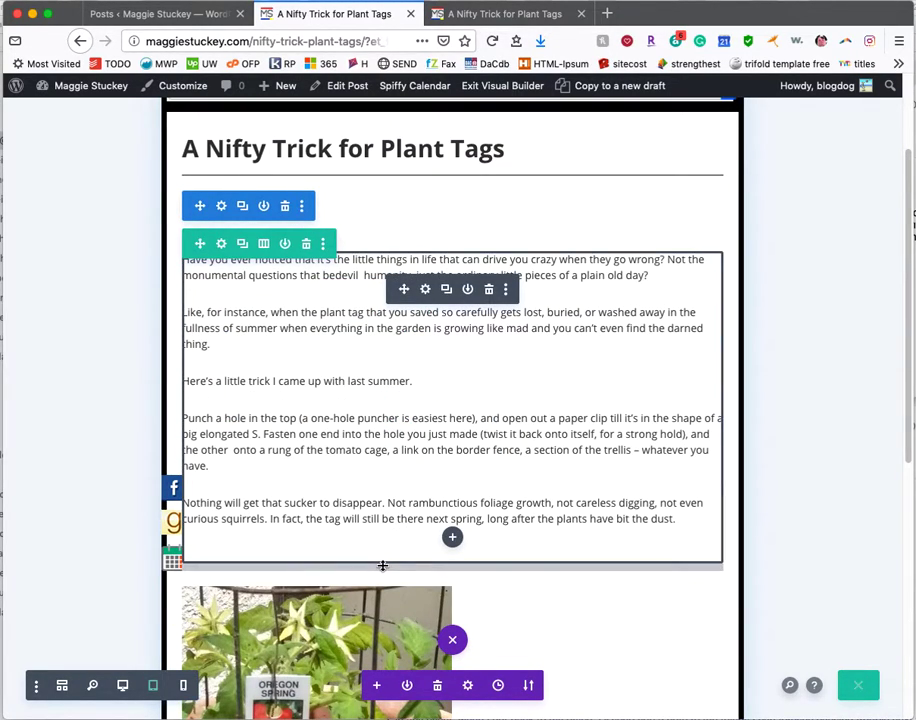
left_click(263, 244)
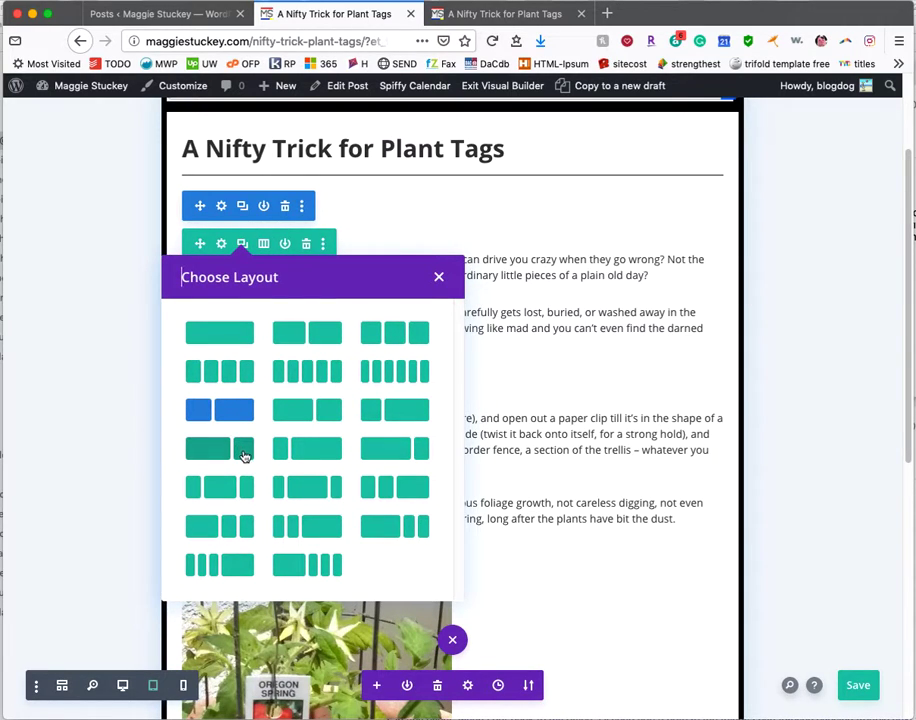
left_click(403, 333)
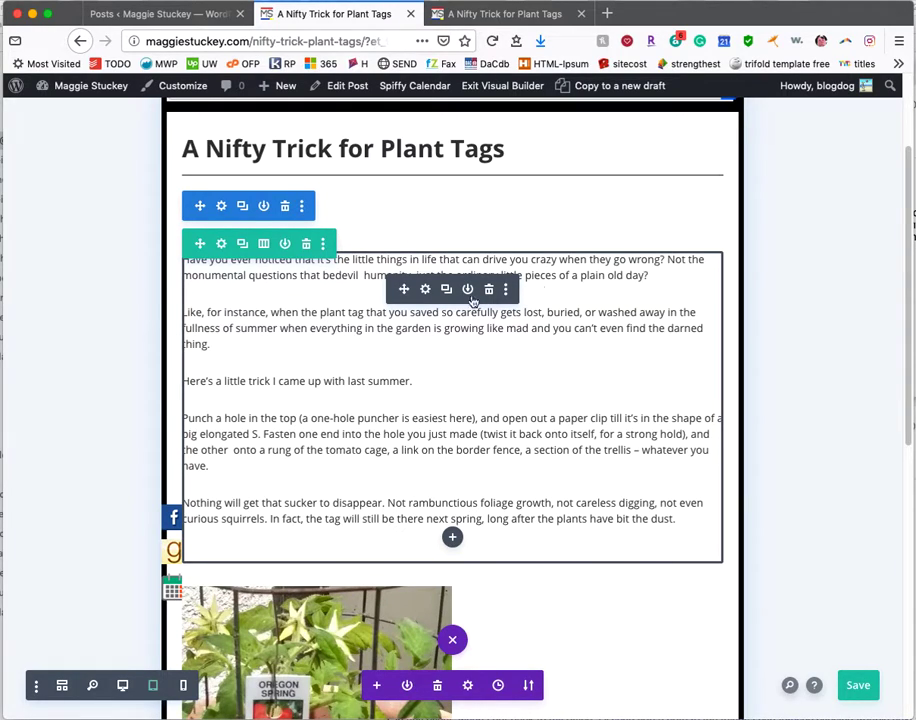
- Set the row to two equal columns, view it in desktop size and save the post
left_click(263, 244)
left_click(290, 334)
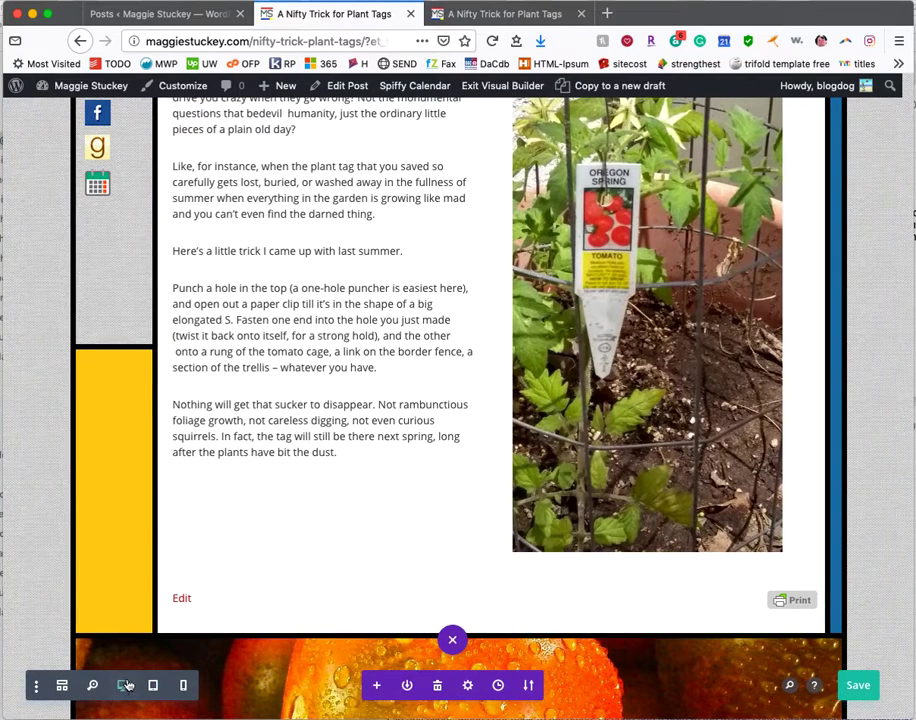
scroll(576, 526, "up", 3)
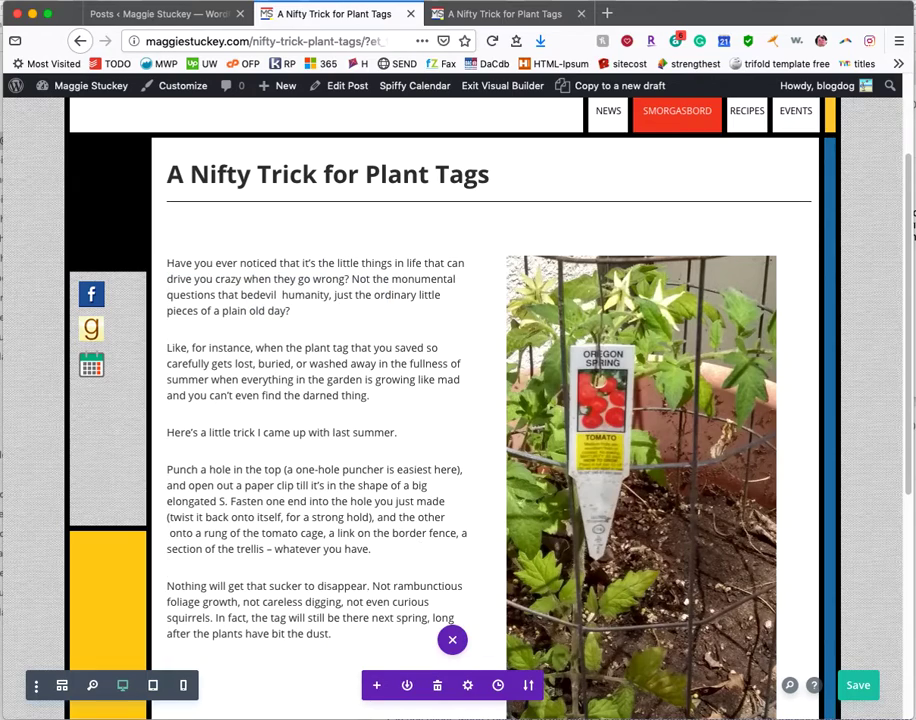
left_click(872, 692)
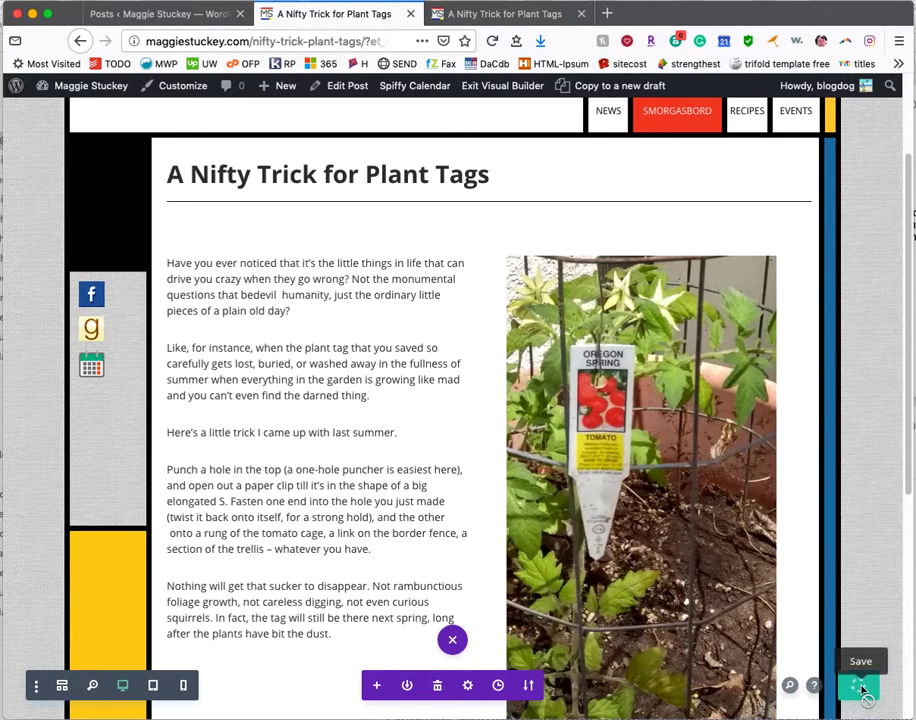
- Examine the saved post on its live page, from the header through the text and image to the footer
left_click(523, 14)
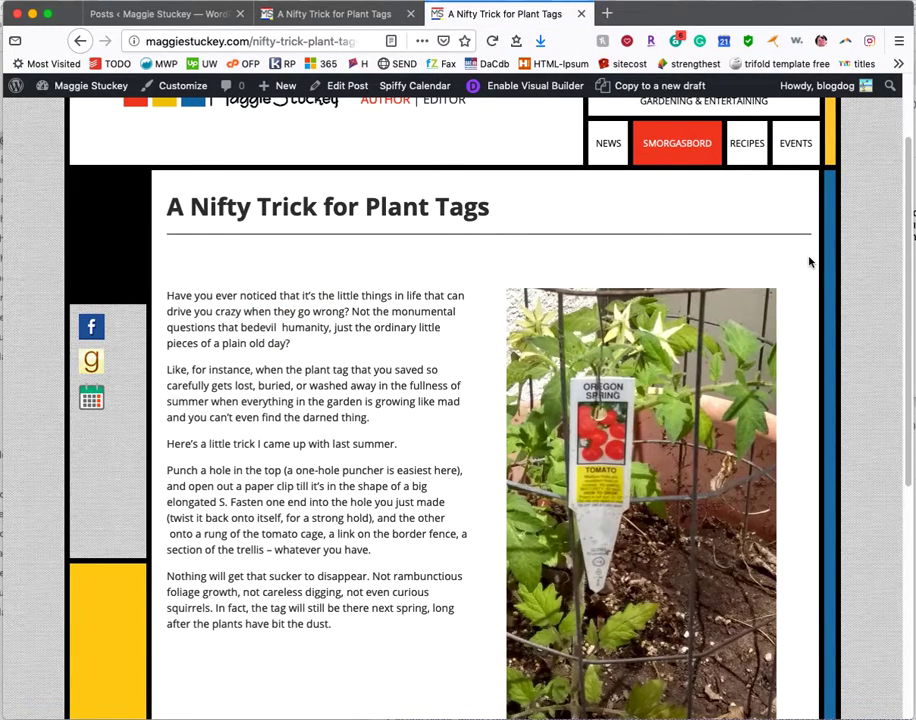
scroll(810, 262, "up", 2)
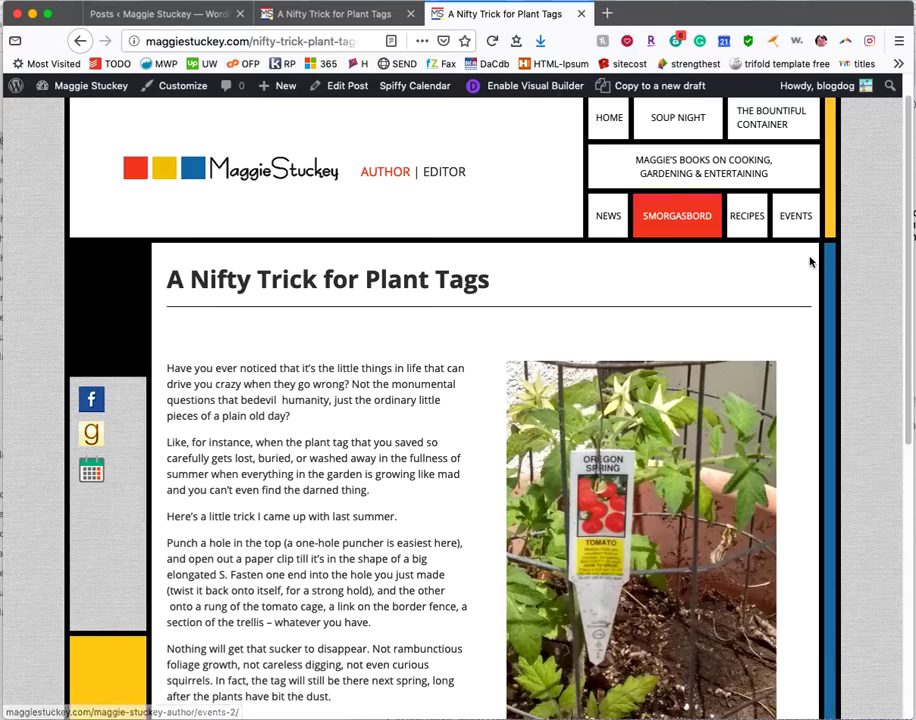
scroll(810, 262, "down", 4)
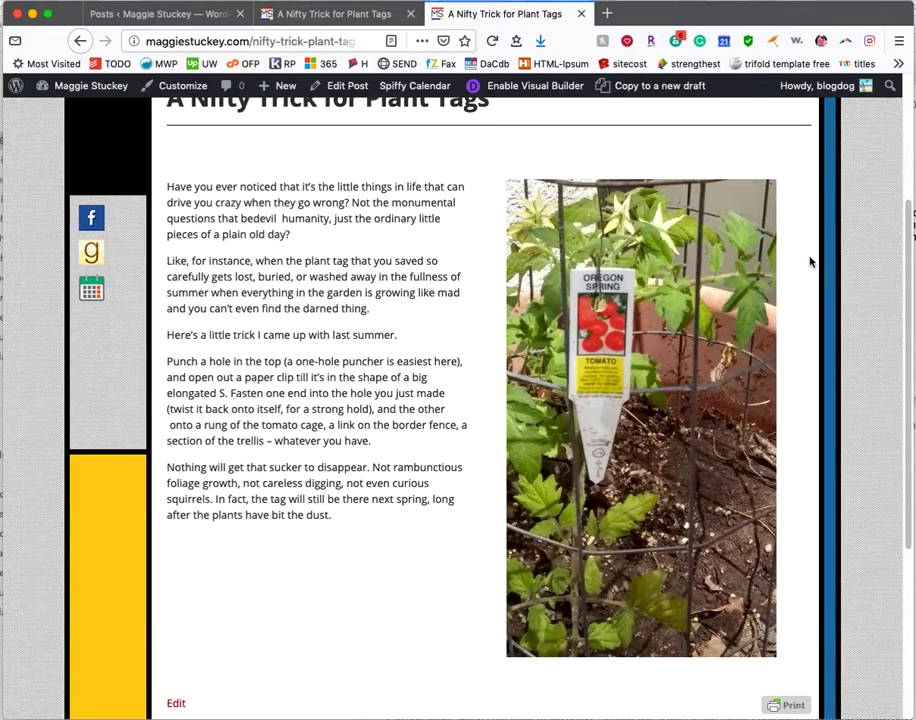
scroll(810, 262, "down", 5)
scroll(810, 262, "down", 2)
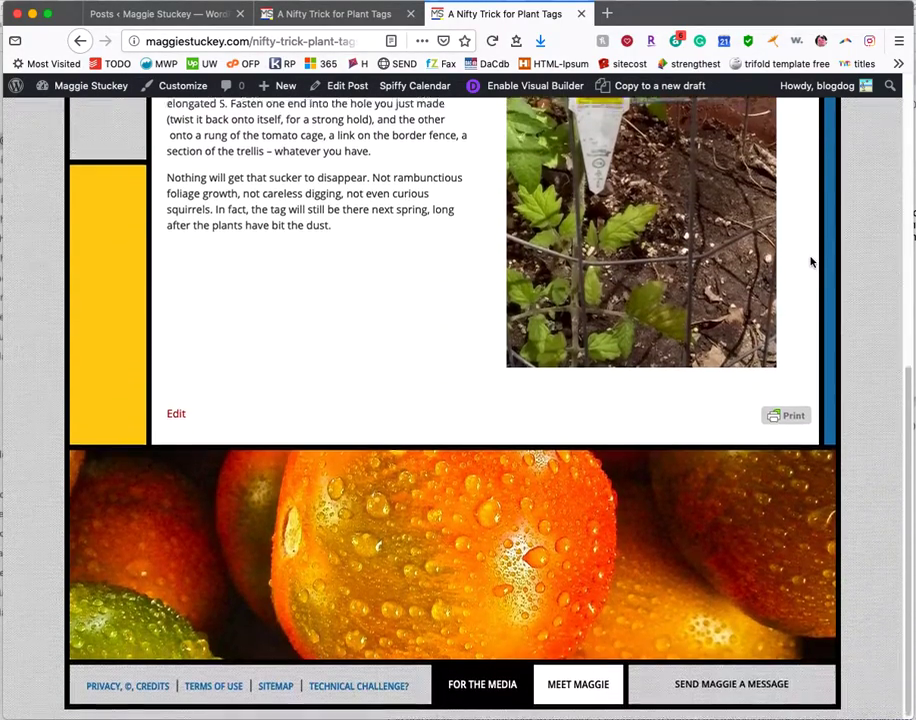
scroll(810, 262, "up", 10)
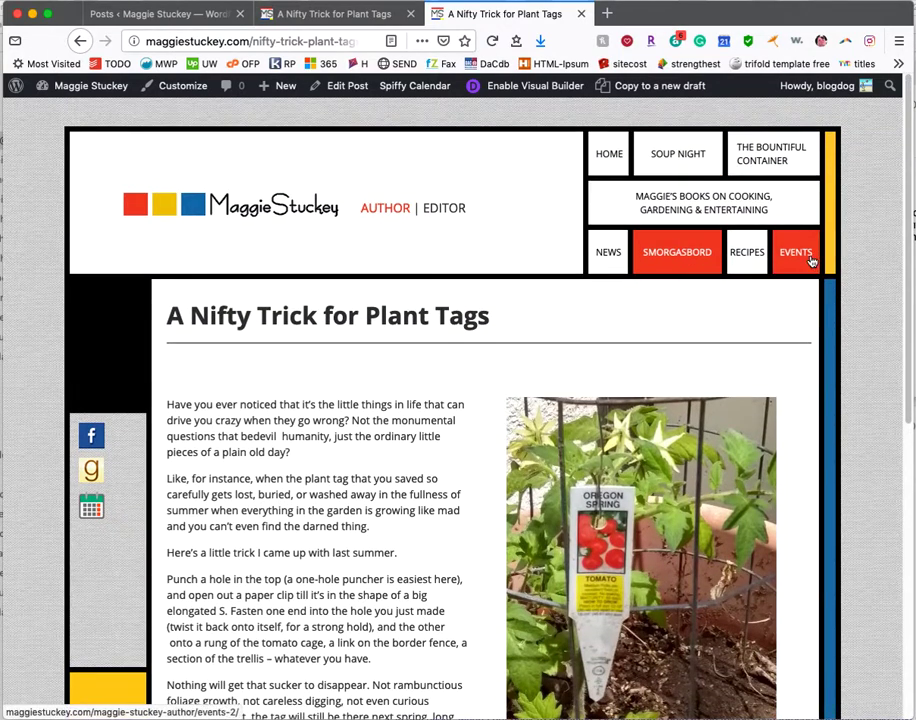
- Return to the visual builder, open the Text module's settings, try the expanded window, and enlarge the docked settings window
left_click(336, 13)
mouse_move(535, 322)
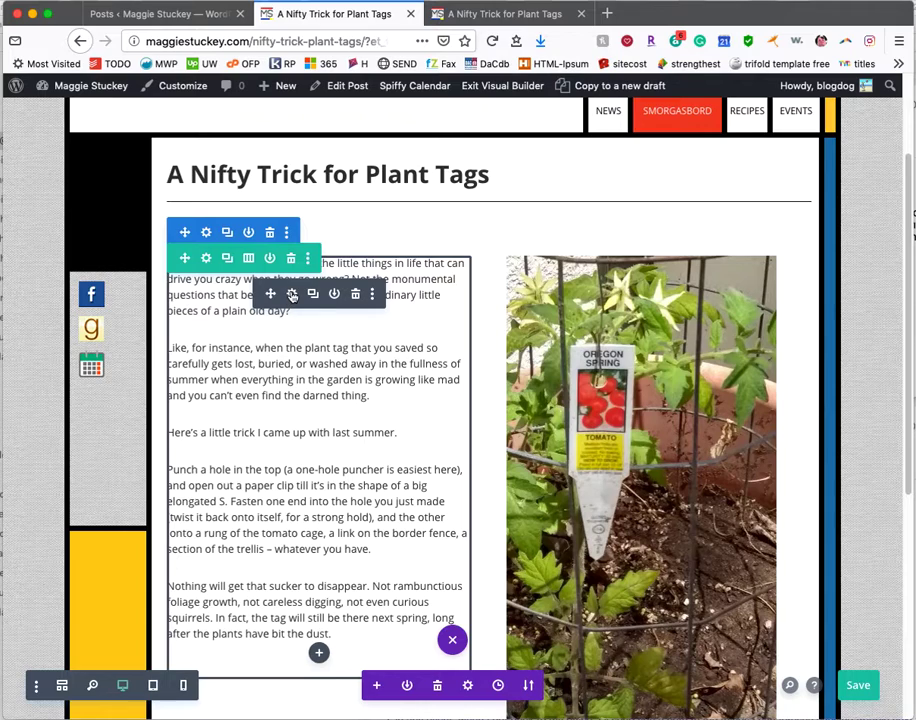
left_click(291, 294)
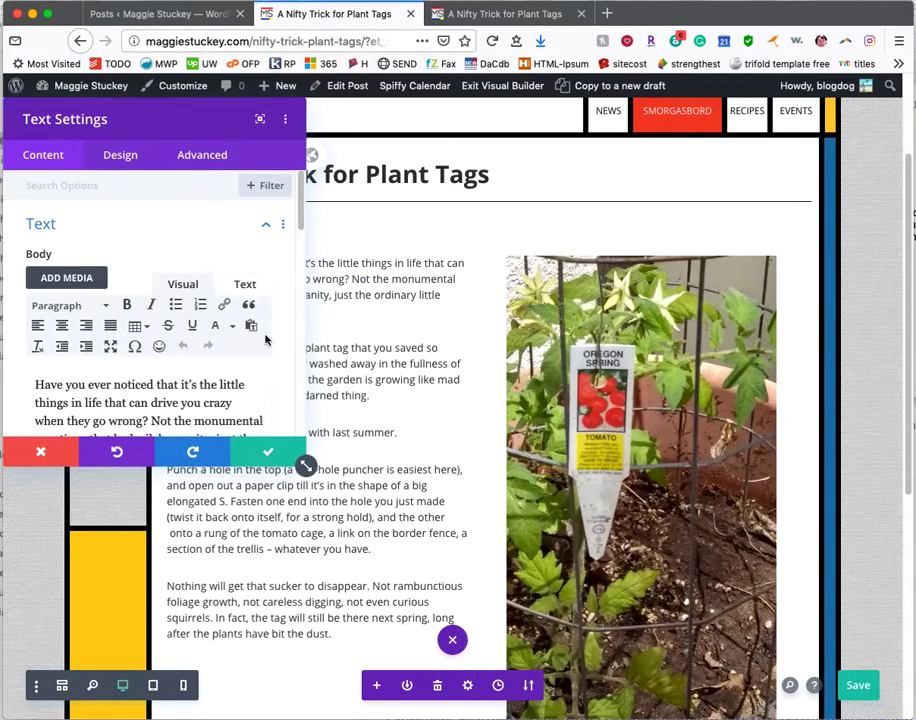
left_click(260, 121)
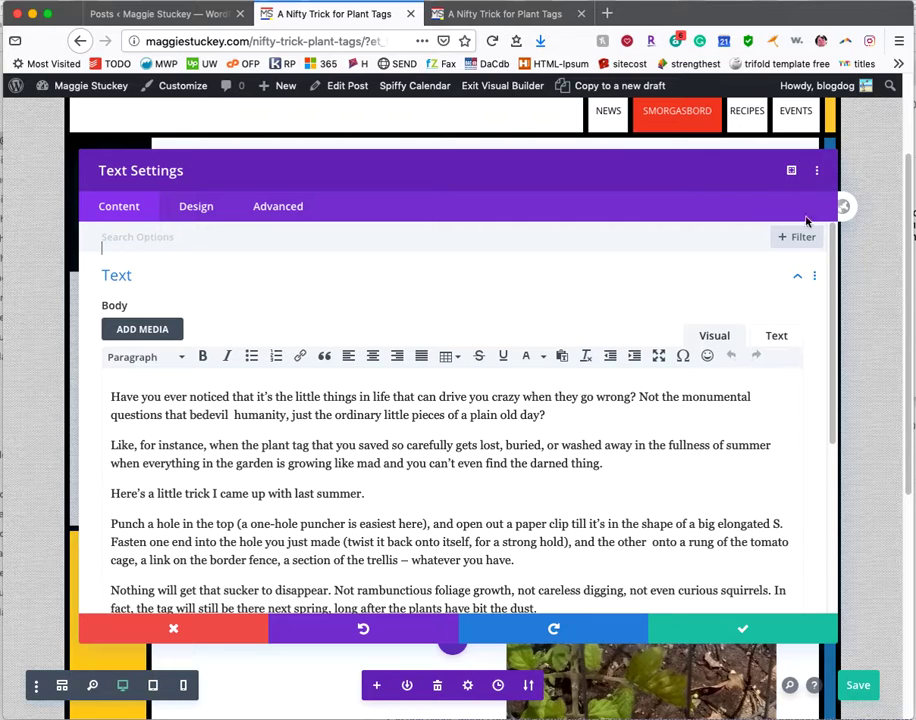
scroll(624, 485, "down", 5)
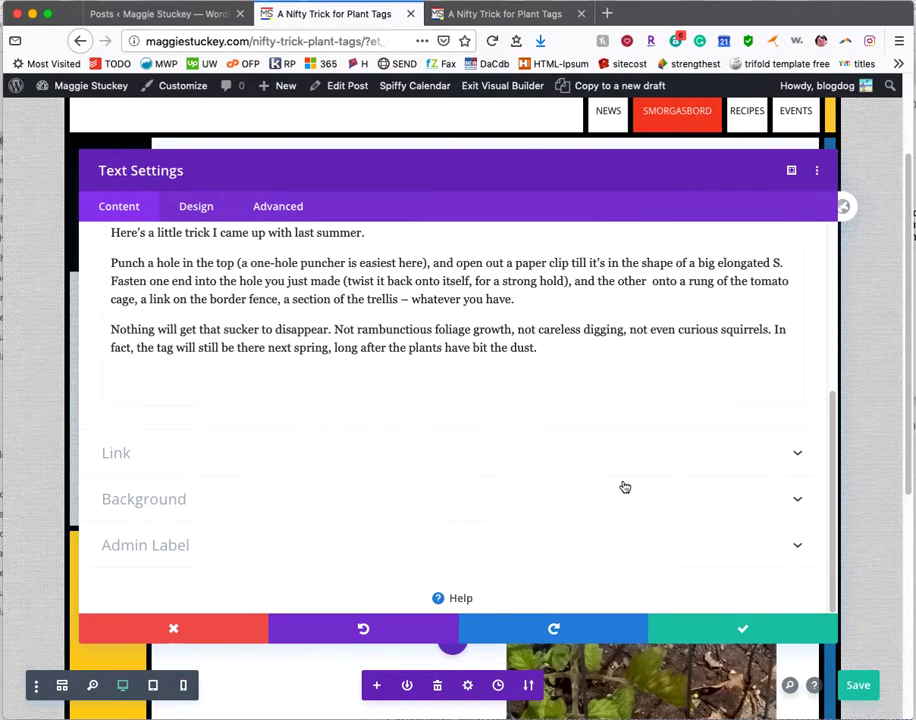
left_click(791, 170)
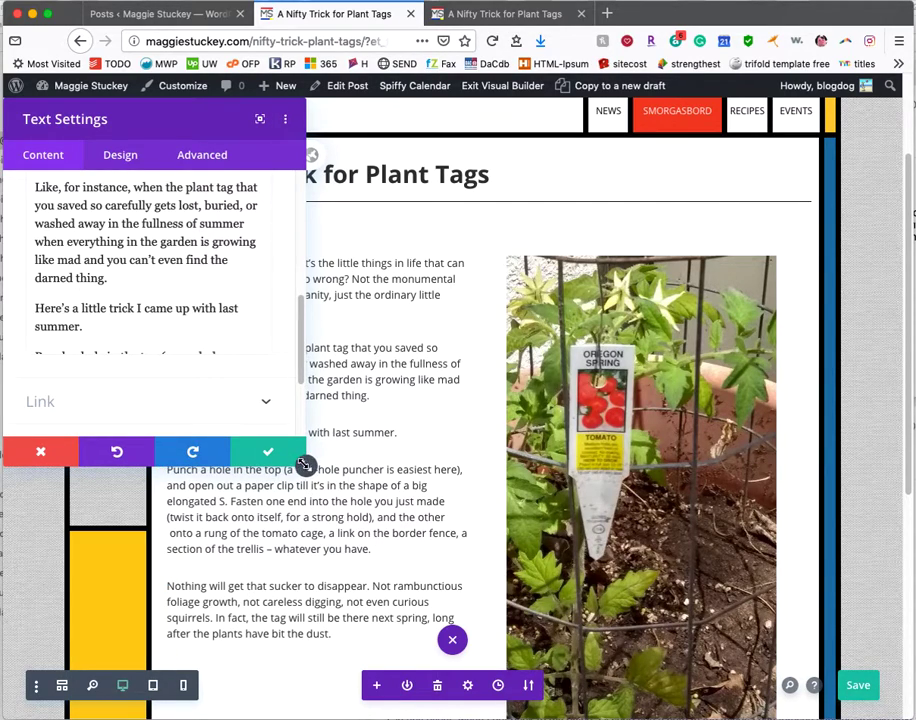
left_click_drag(305, 466, 347, 611)
scroll(264, 408, "up", 5)
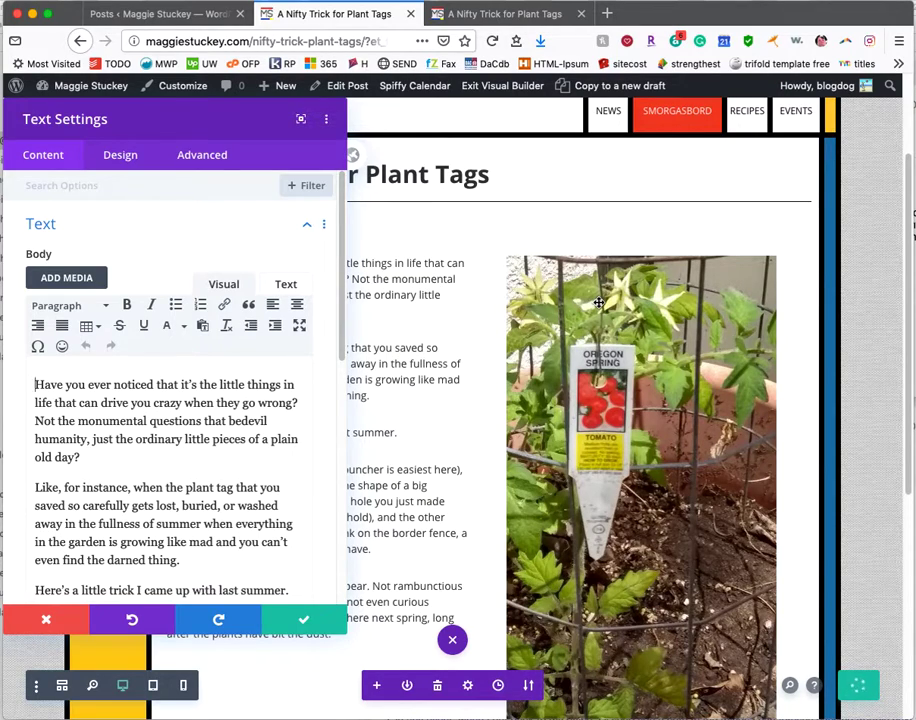
- Try inserting a link on "crazy whe" in the first paragraph, checking the target choices and leaving the URL empty
left_click_drag(154, 403, 208, 403)
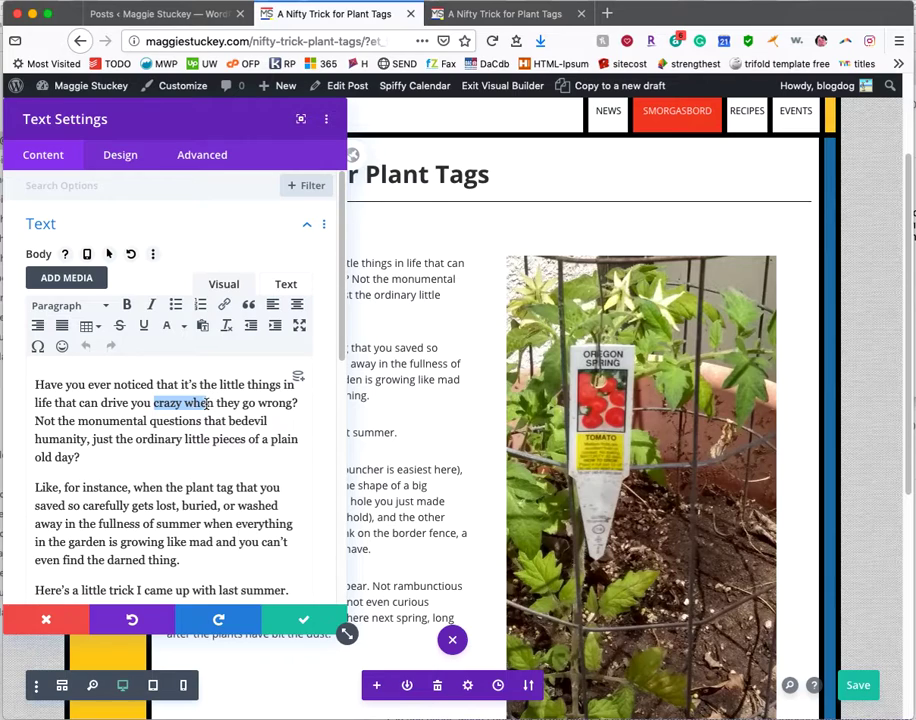
left_click(224, 305)
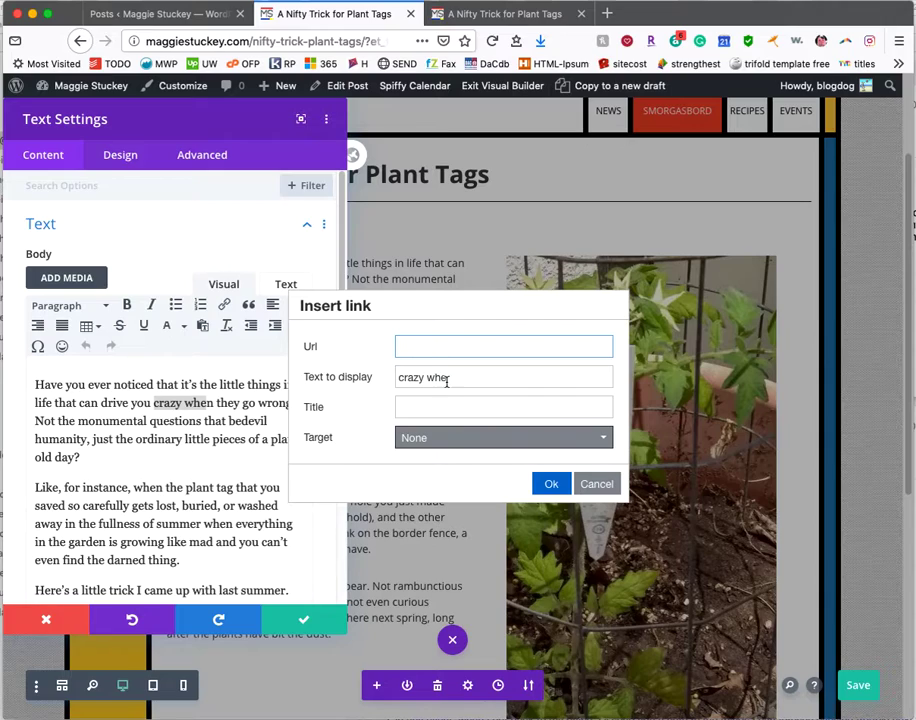
left_click(452, 447)
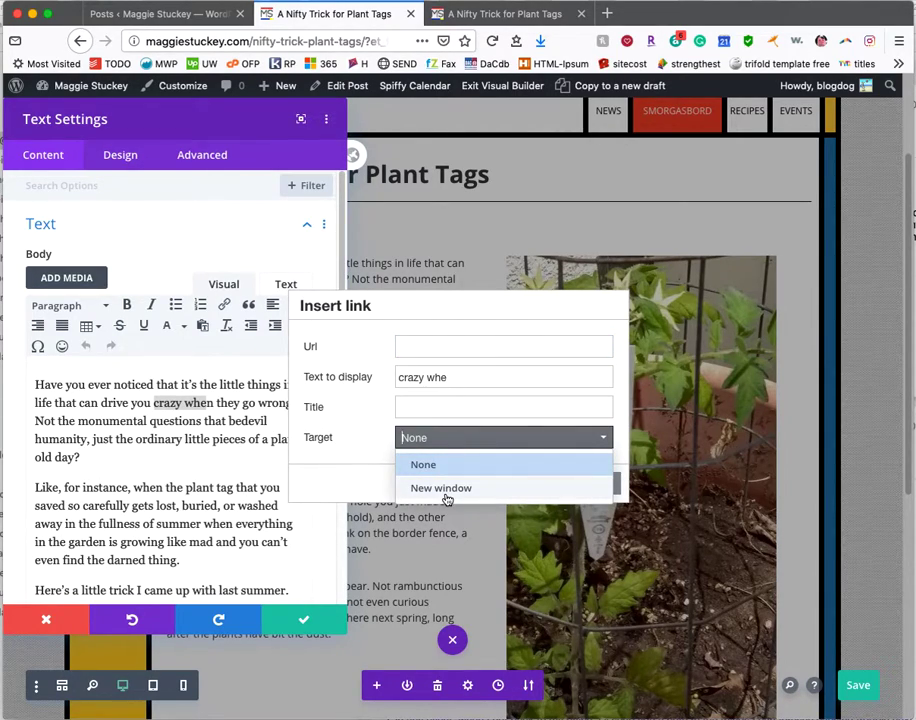
left_click(337, 456)
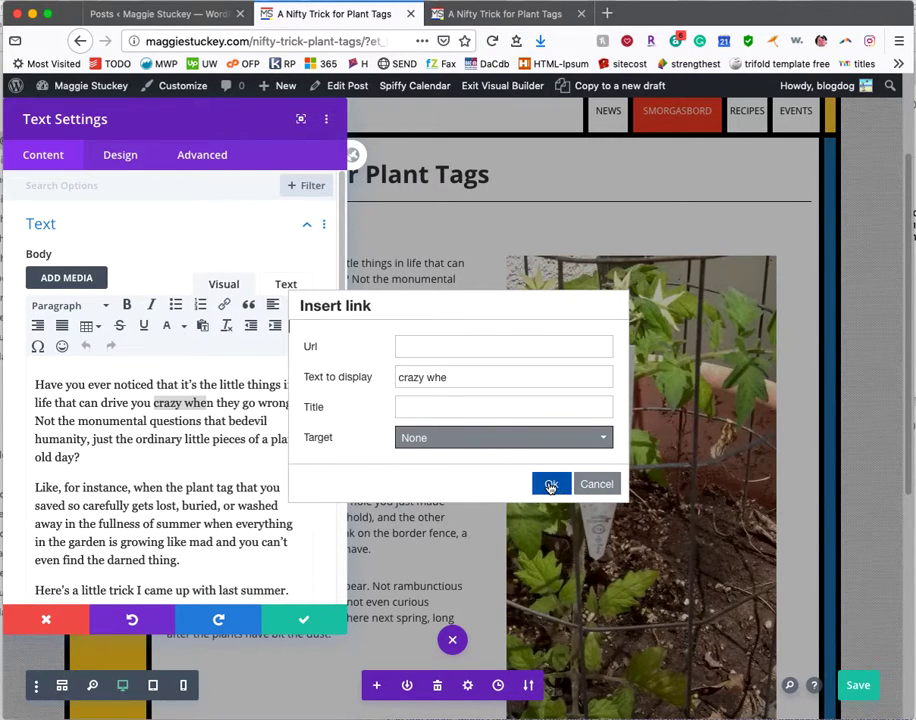
left_click(550, 487)
left_click(160, 462)
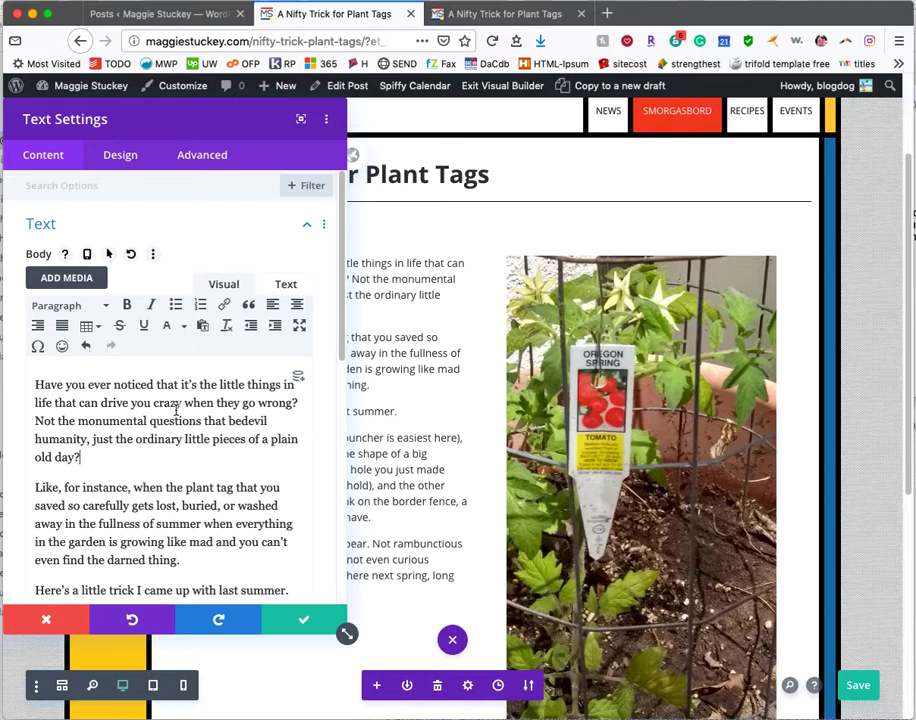
- Try inserting a link again on the words "crazy when th" in the first paragraph, with no URL
left_click_drag(150, 403, 226, 403)
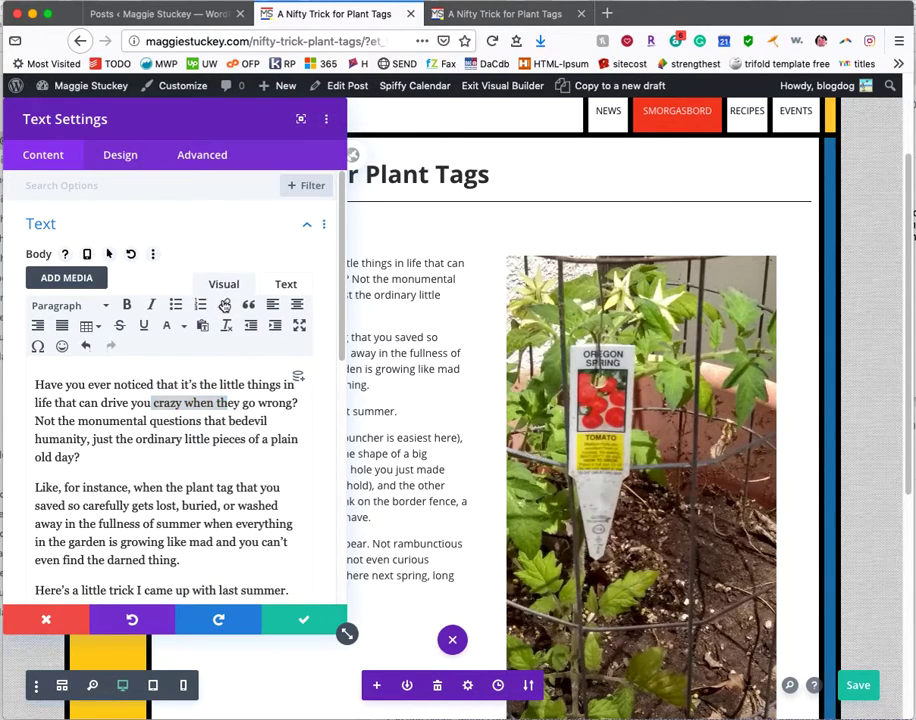
left_click(224, 305)
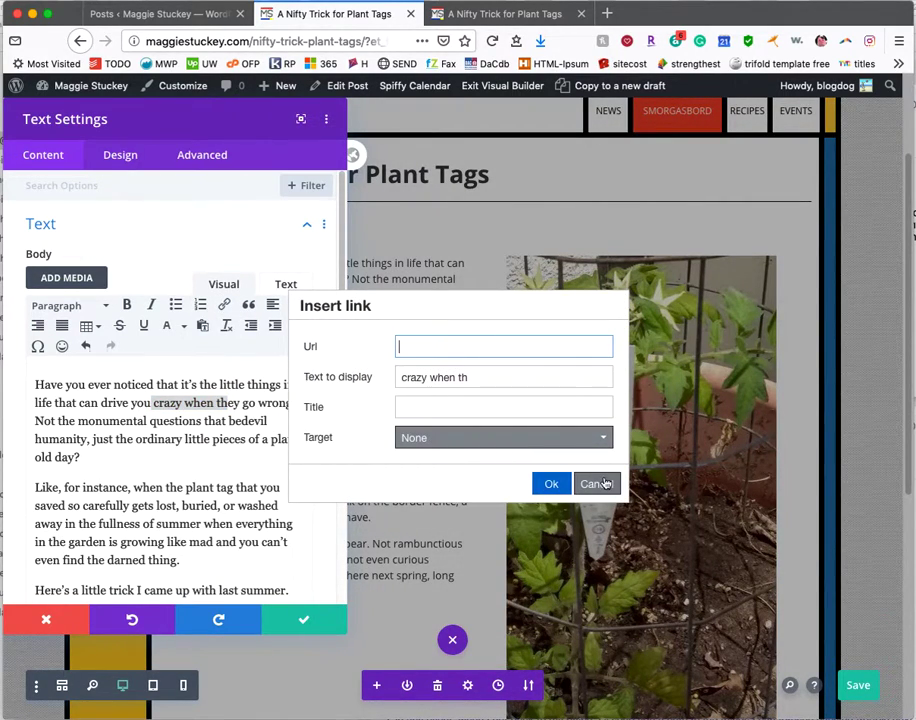
left_click(550, 484)
left_click(159, 464)
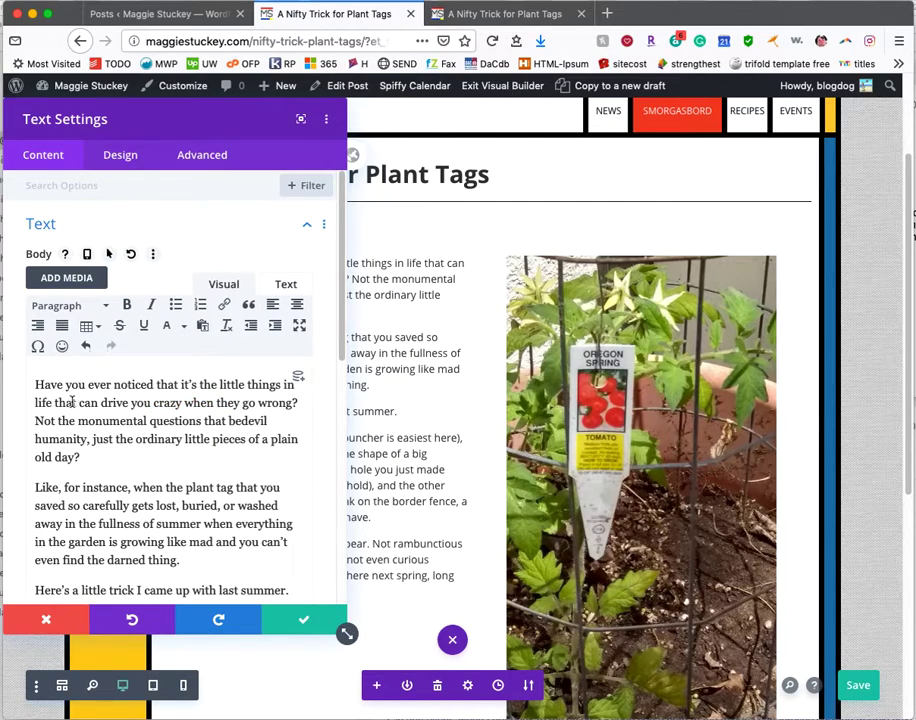
- Look through the body text, discard all changes in the Text module's settings, and check the post's layout on the page
scroll(143, 430, "down", 8)
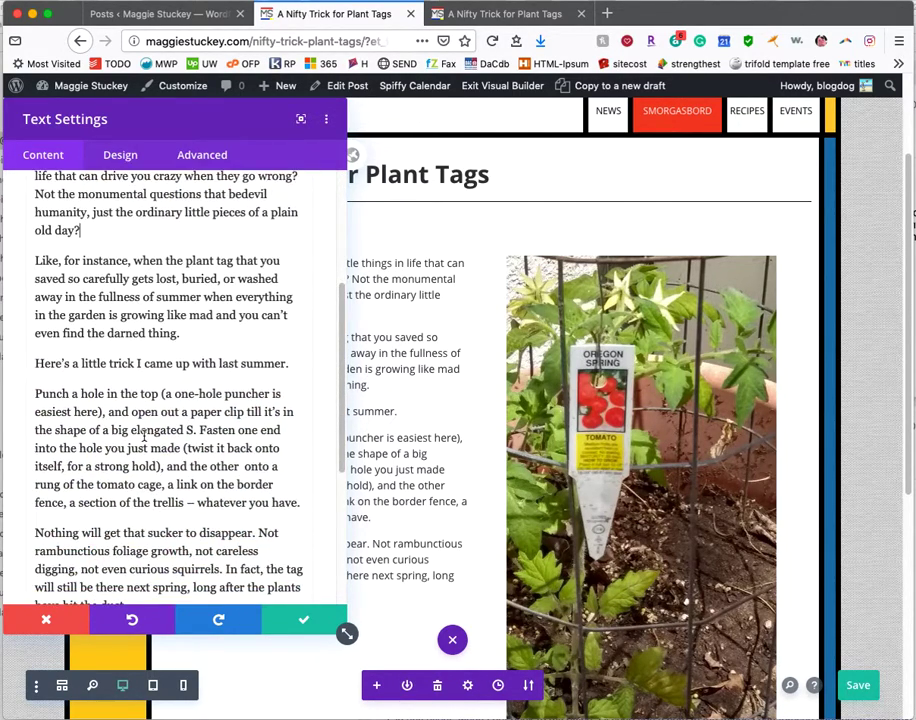
scroll(143, 430, "up", 7)
scroll(145, 431, "up", 2)
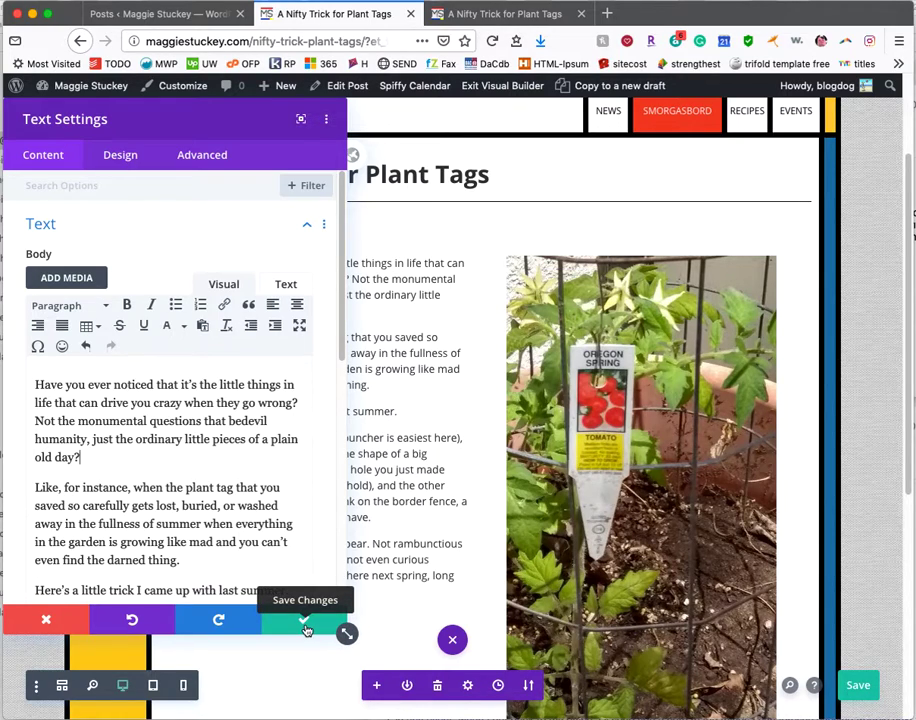
left_click(48, 621)
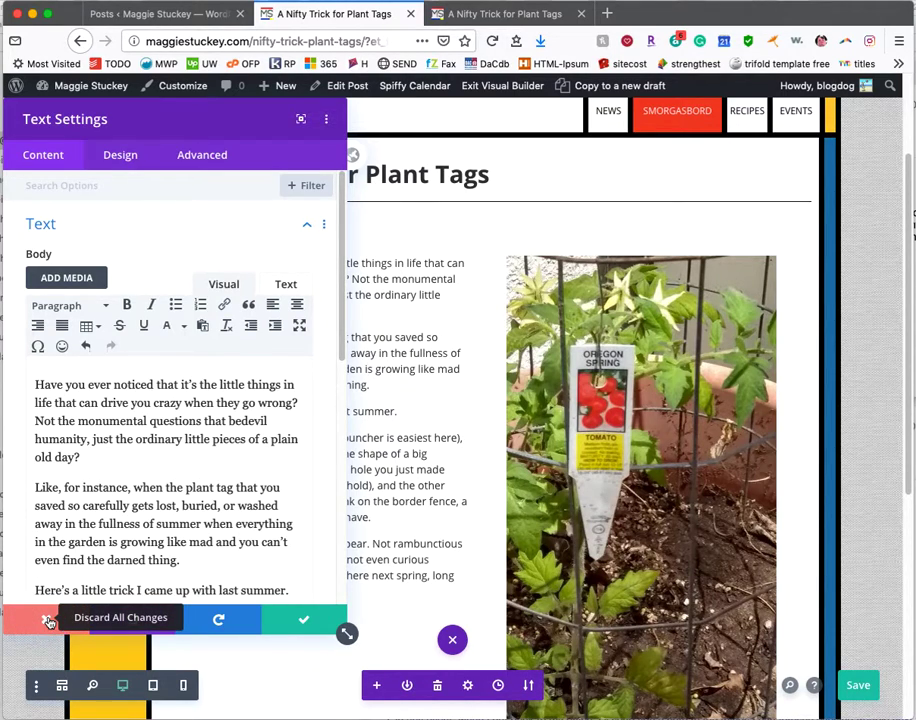
mouse_move(447, 506)
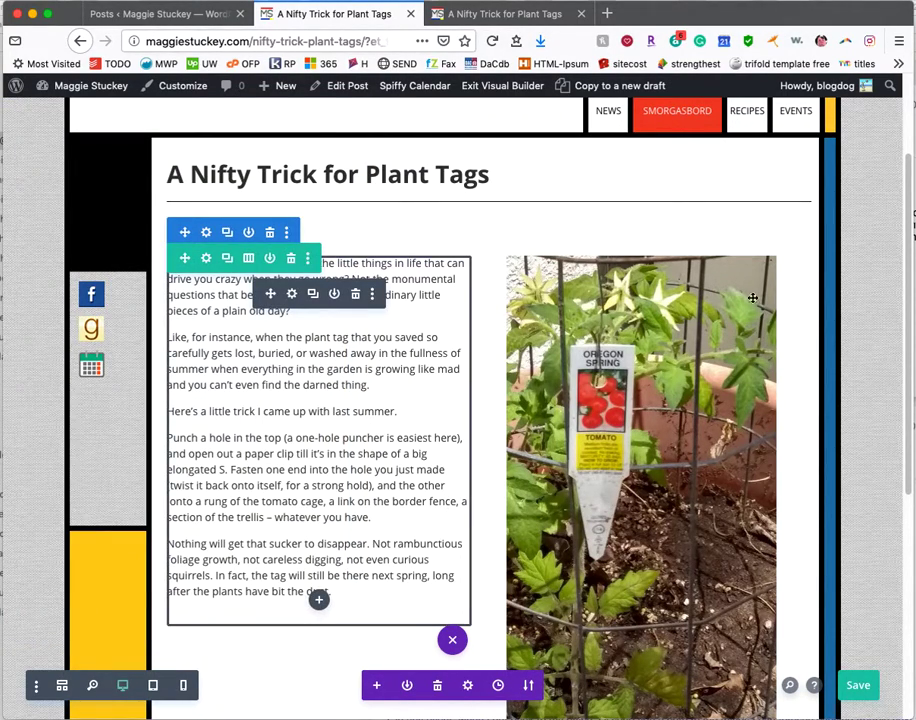
scroll(700, 300, "up", 3)
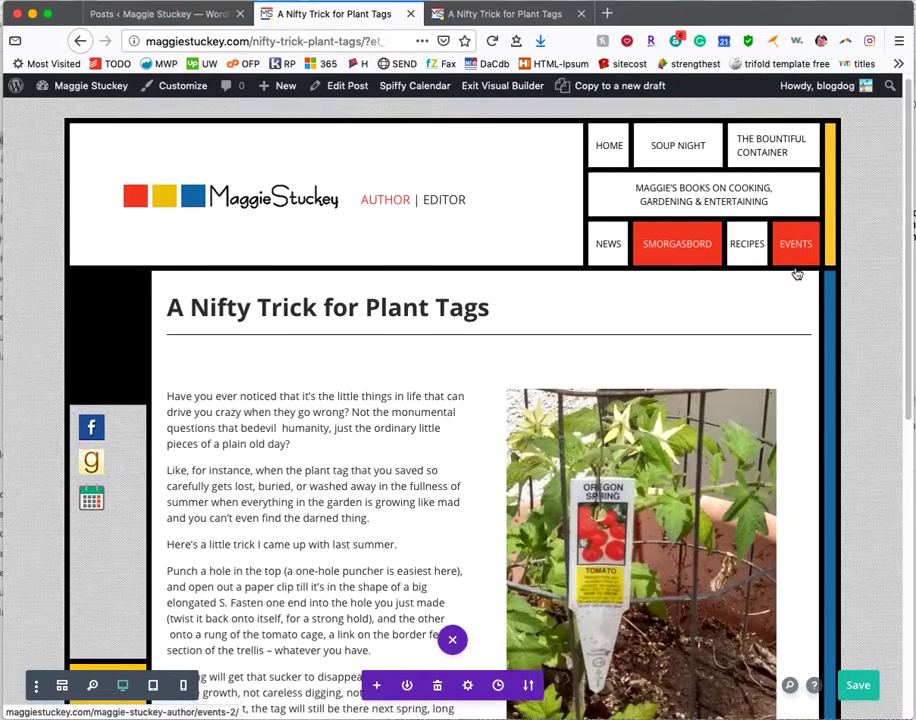
scroll(796, 272, "down", 4)
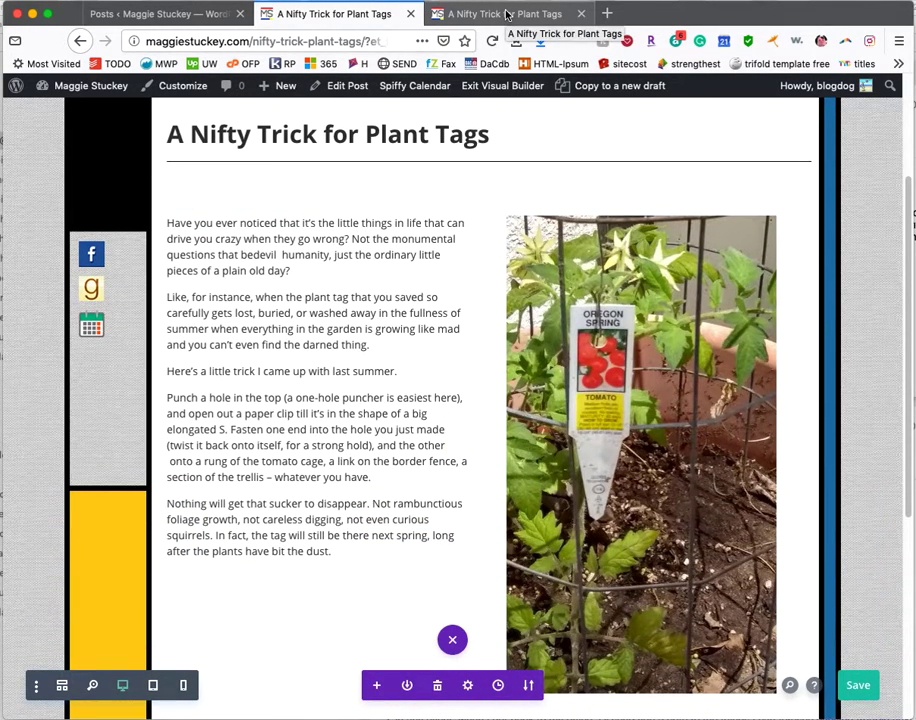
- Return to the posts list and open the "TEMPLATE Post clone" draft for editing
left_click(203, 15)
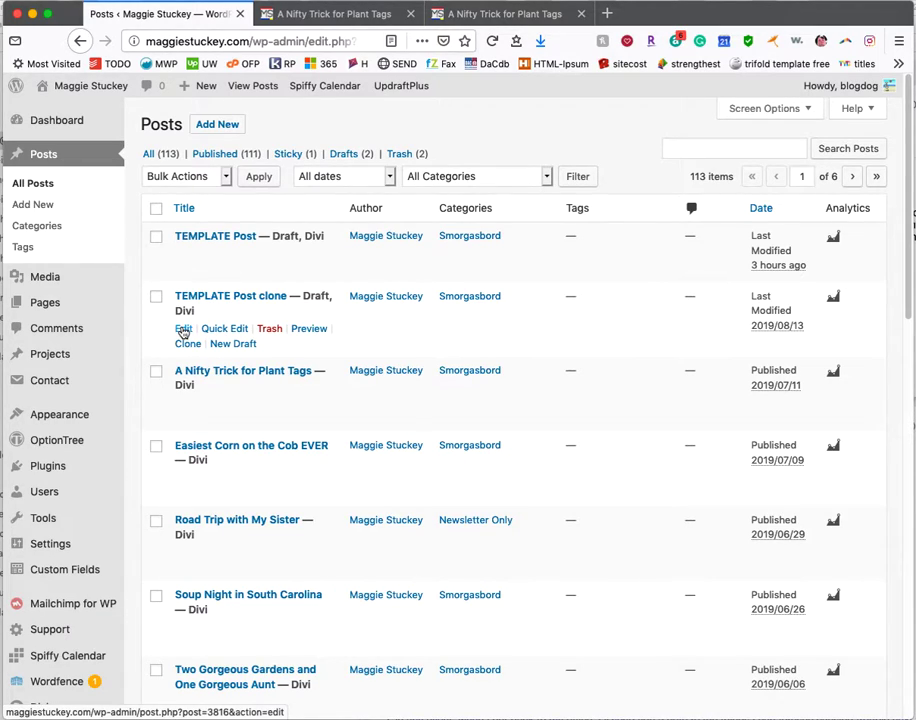
left_click(183, 330)
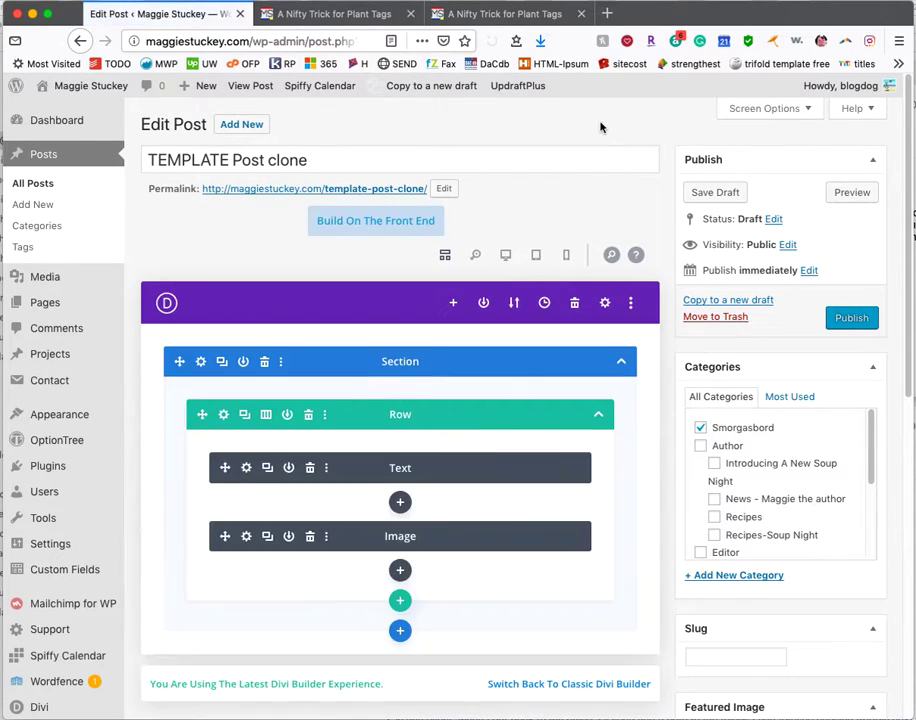
- Title the post "Harry Potter" and change the end of its permalink to "harry potter"
left_click_drag(309, 155, 110, 158)
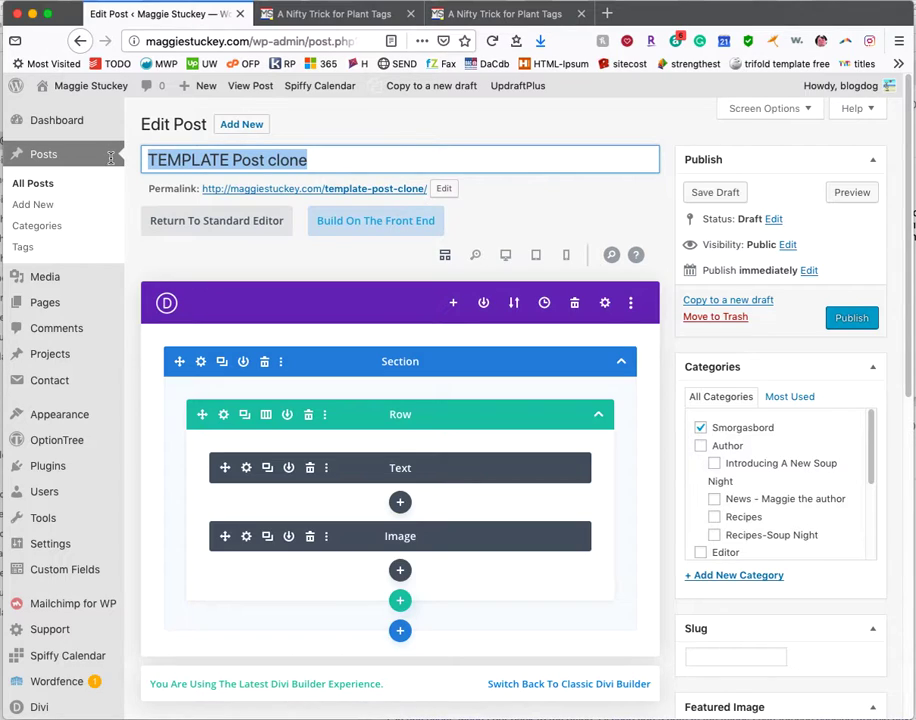
left_click(443, 188)
left_click_drag(433, 188, 326, 188)
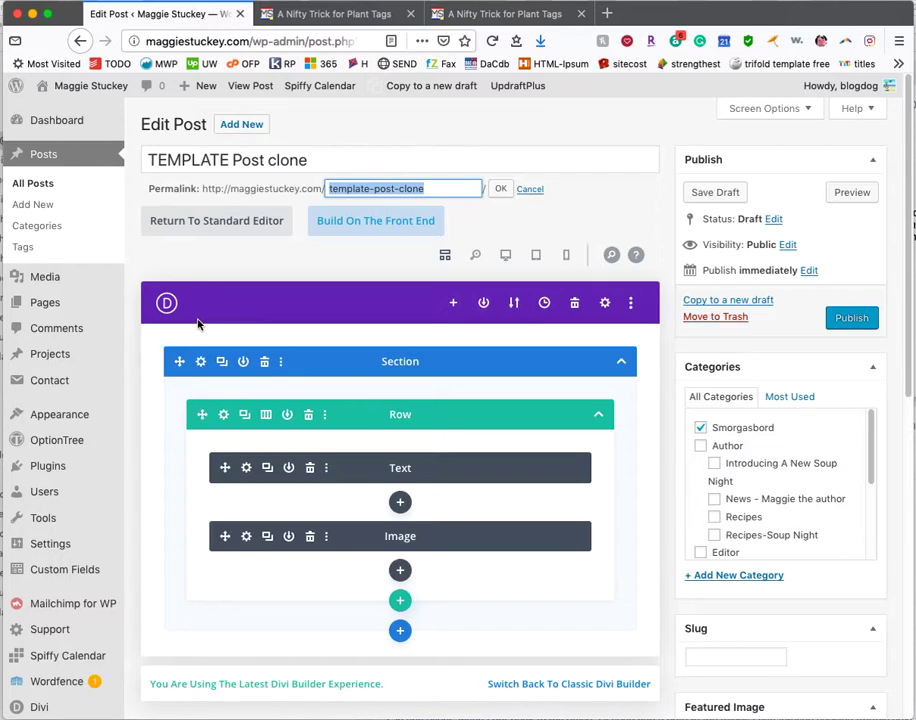
left_click_drag(306, 160, 141, 149)
type("Harry Potter")
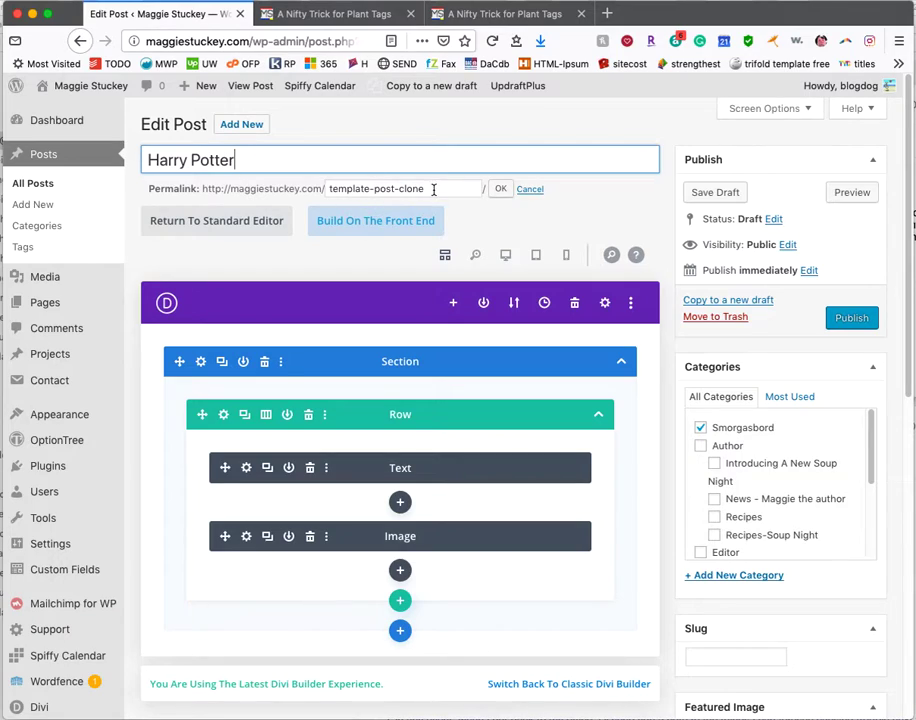
left_click_drag(433, 188, 281, 178)
type("harry potter")
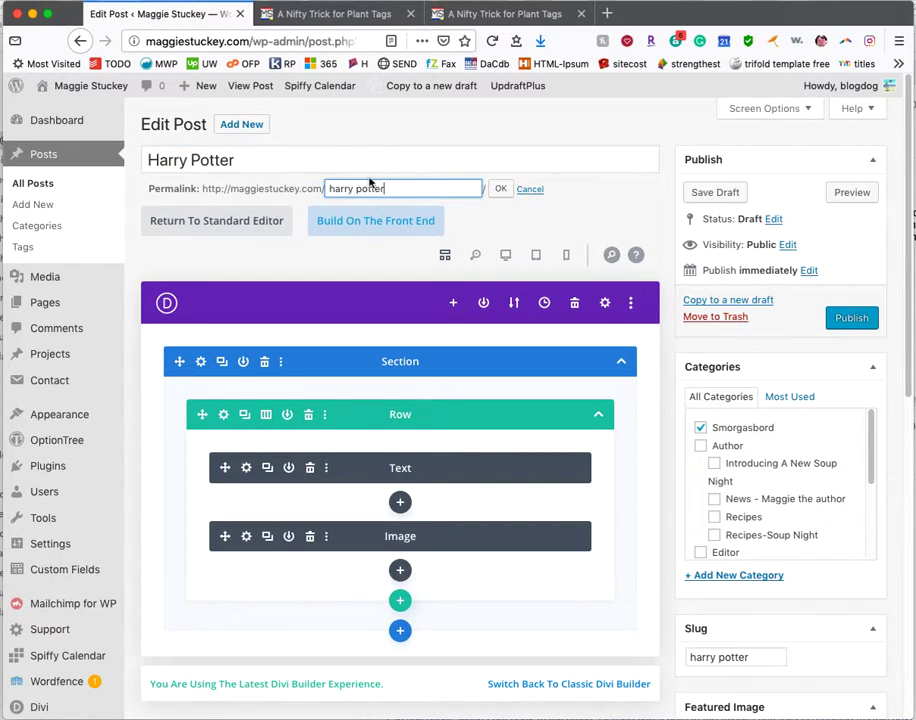
left_click(499, 190)
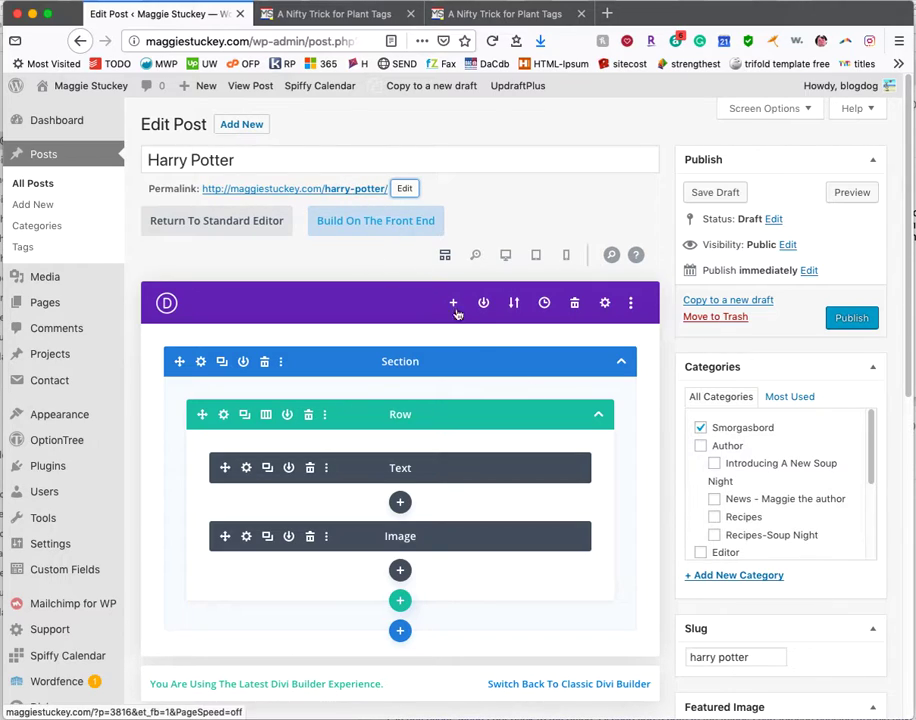
- Replace the post's slug with "template clone" and save the draft
left_click(708, 656)
triple_click(708, 656)
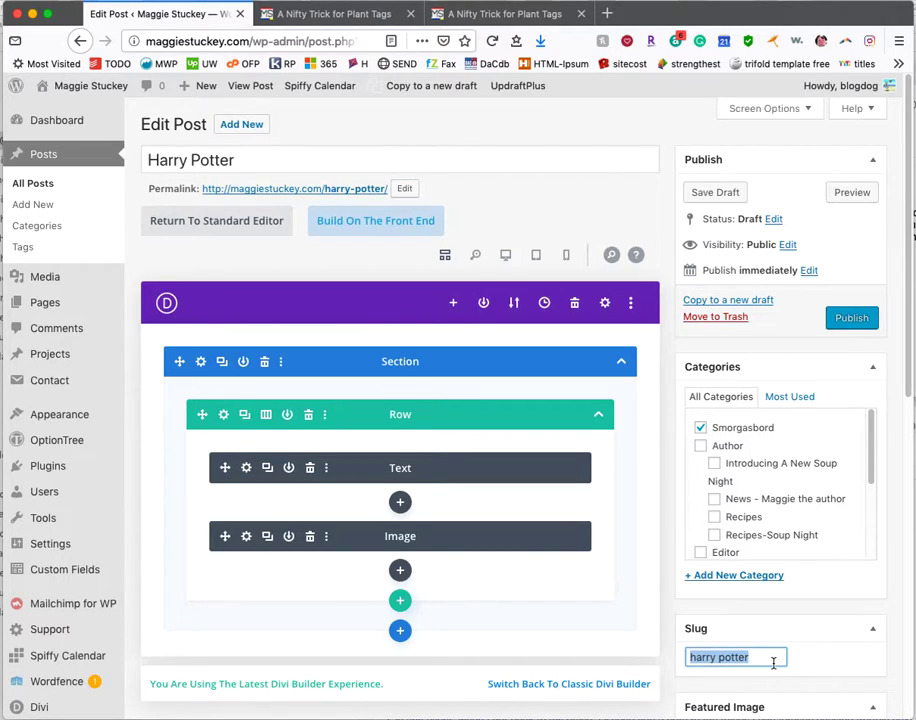
type("template ")
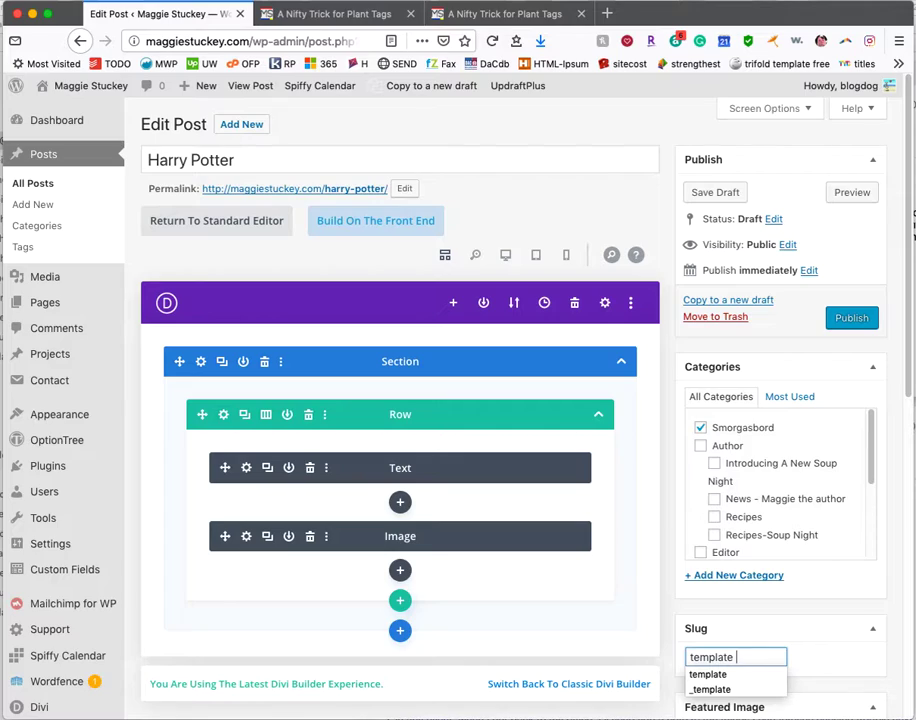
type("clone")
key("Tab")
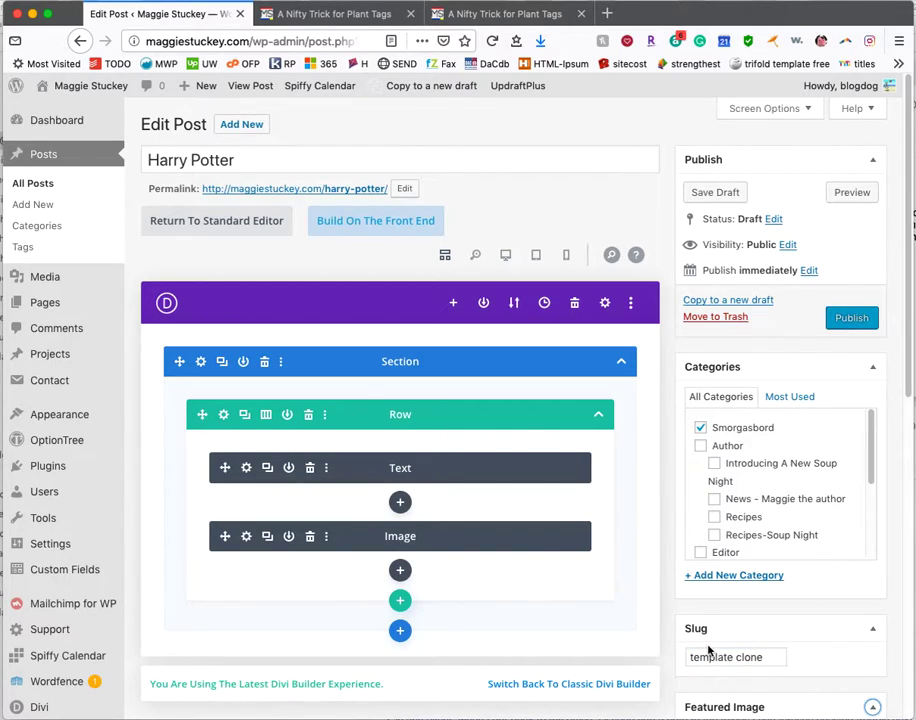
left_click(700, 194)
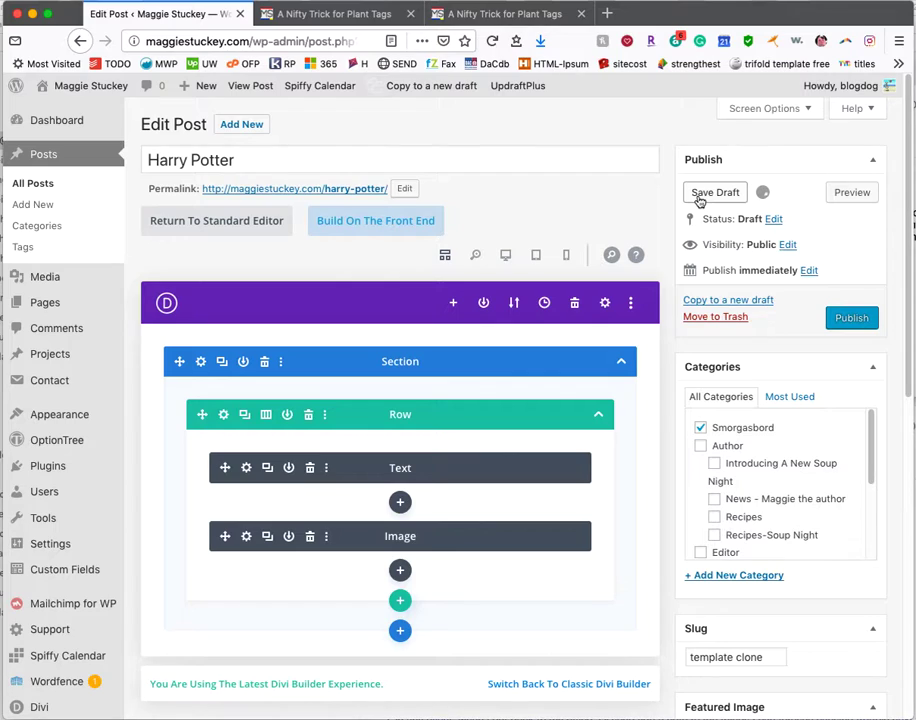
left_click(699, 197)
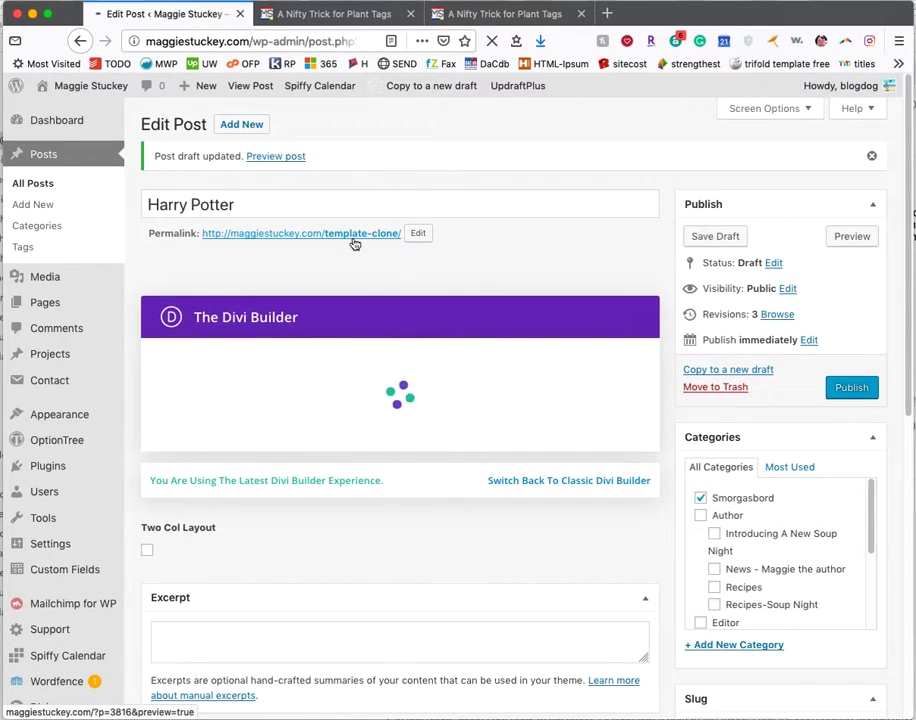
- Change the post title to "Template Clone"
left_click_drag(236, 205, 141, 199)
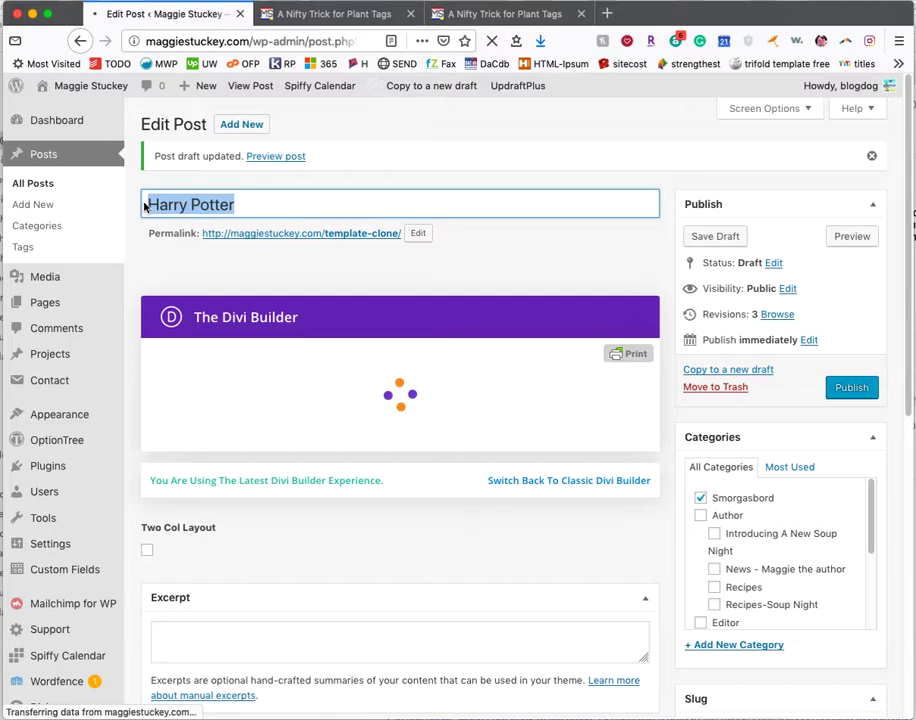
type("Template Clone")
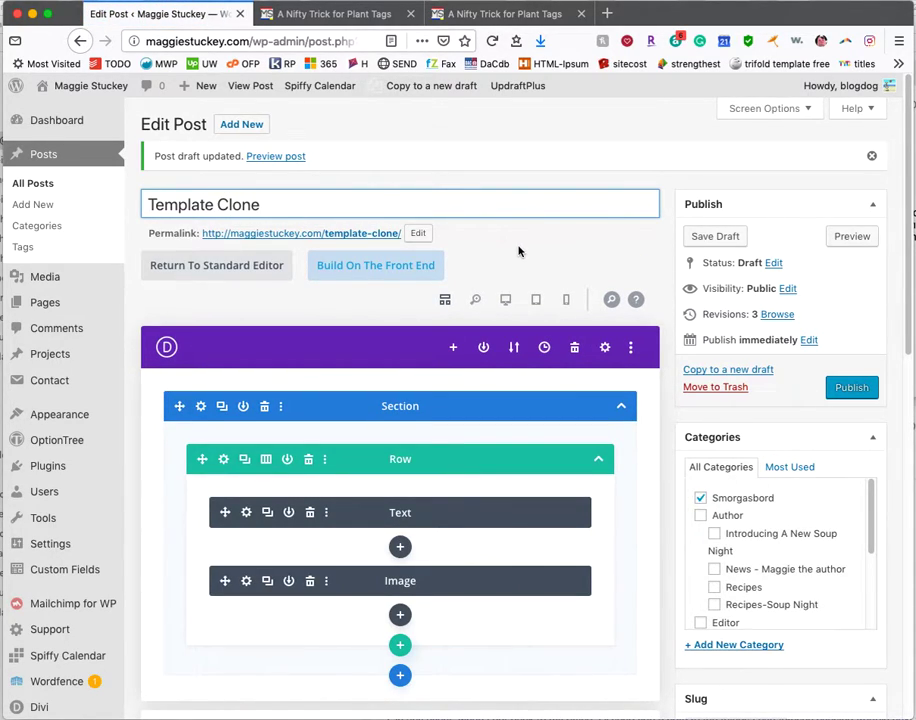
- Look over the post's category list, the empty excerpt field and the column layouts offered for the row, keeping the current layout
scroll(650, 255, "down", 1)
scroll(650, 255, "down", 3)
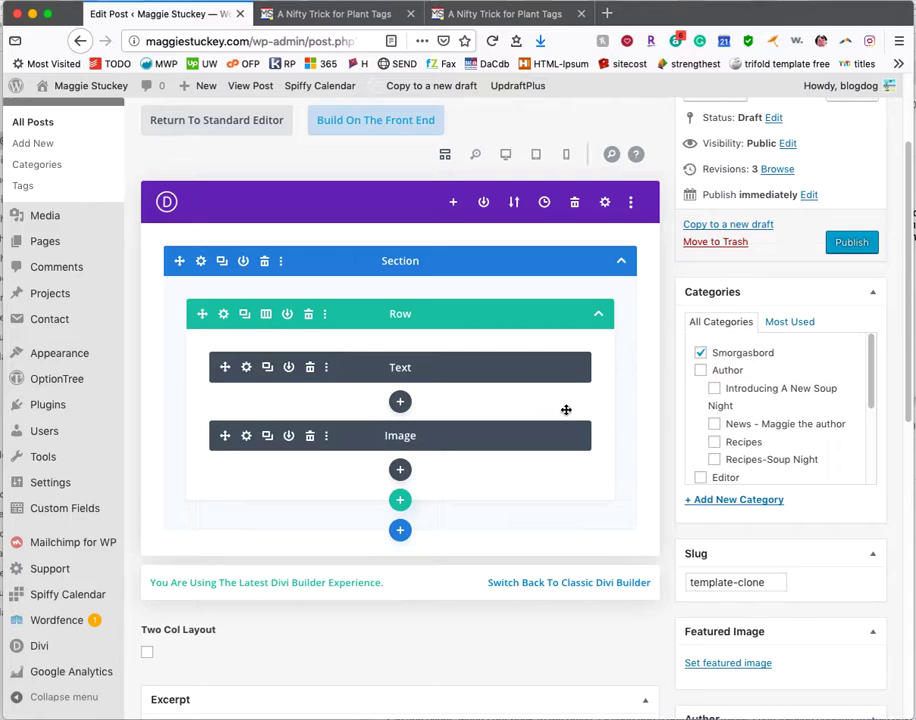
scroll(846, 462, "down", 3)
scroll(875, 526, "down", 6)
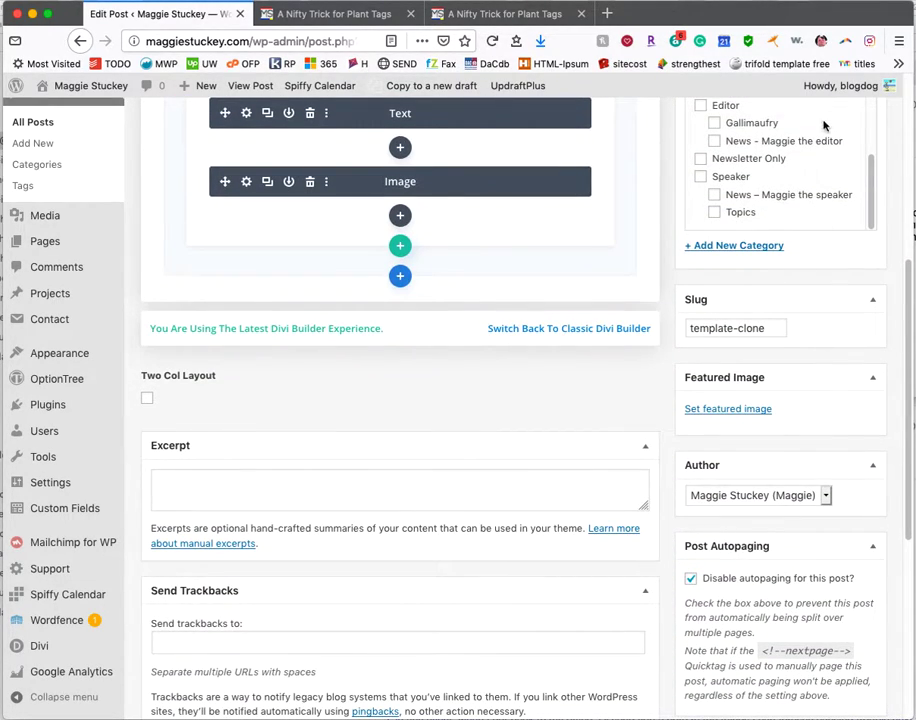
left_click(534, 488)
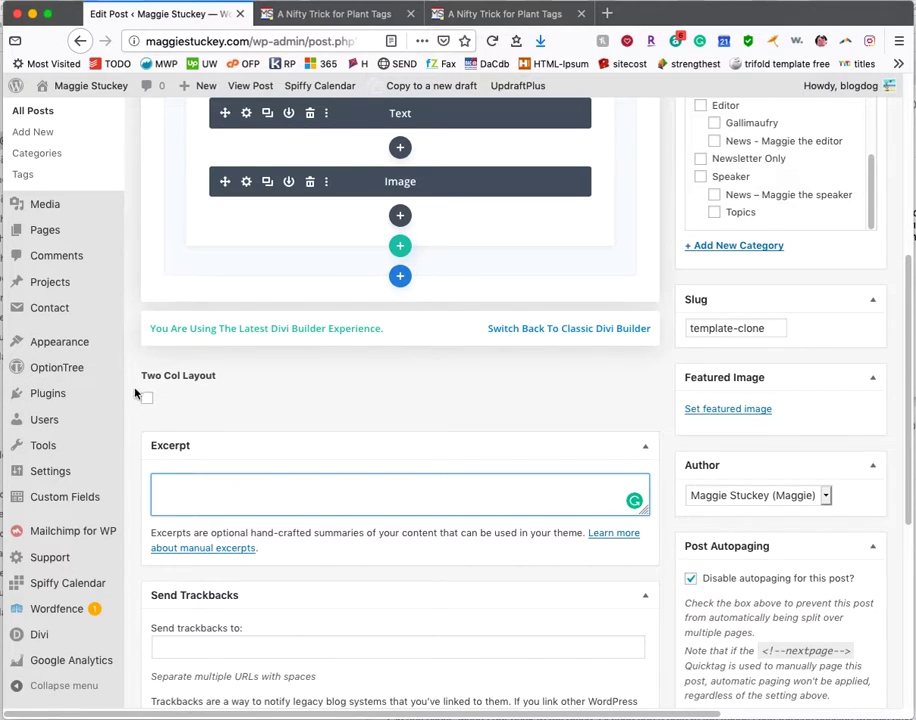
scroll(165, 409, "up", 3)
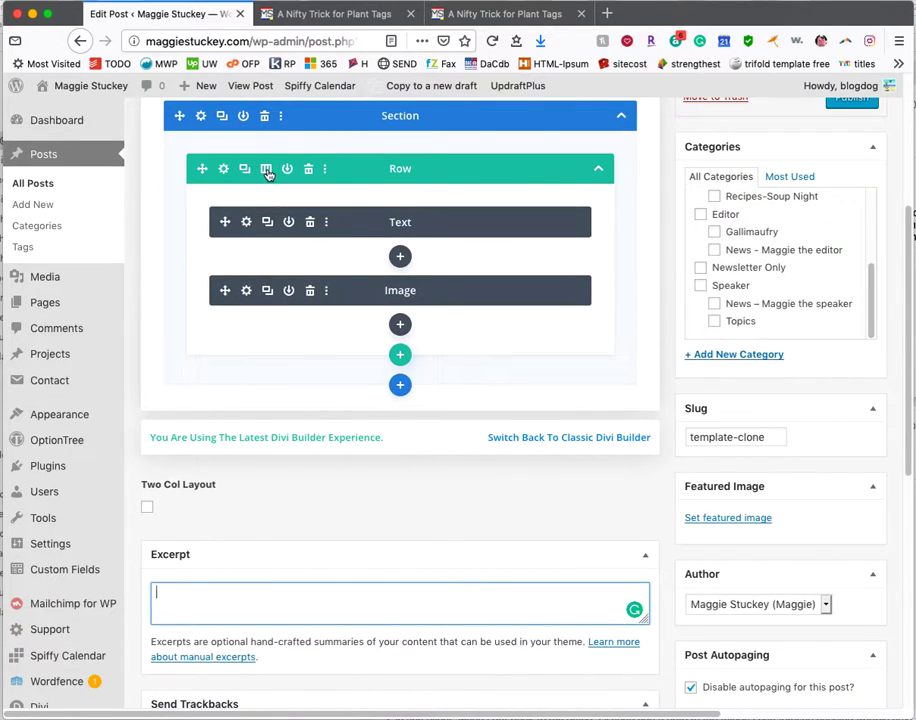
left_click(266, 172)
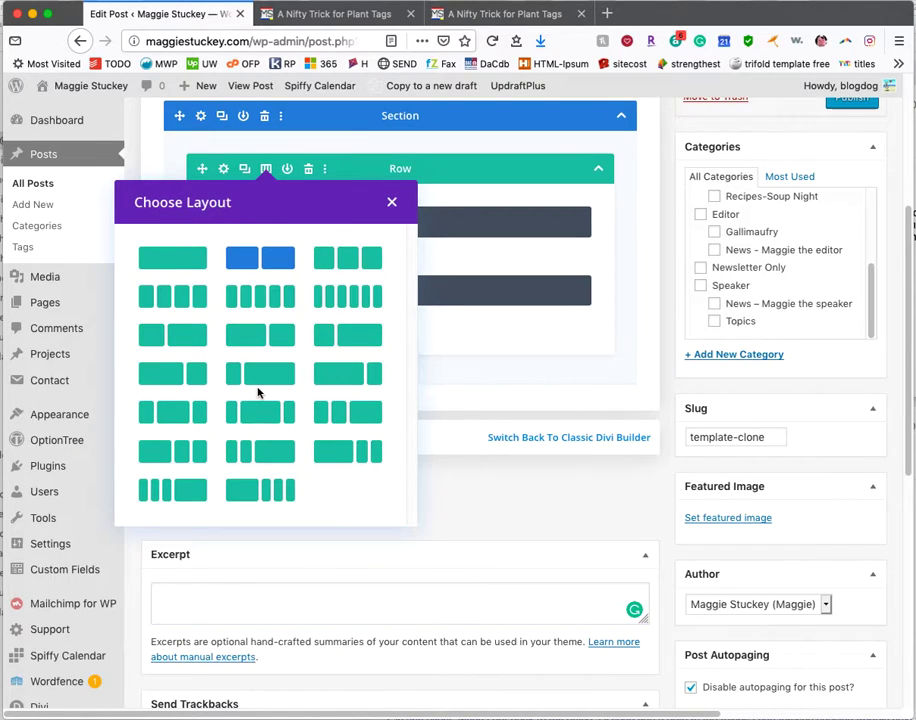
left_click(460, 496)
- Collapse the Send Trackbacks and Discussion sections below the excerpt
scroll(459, 494, "down", 2)
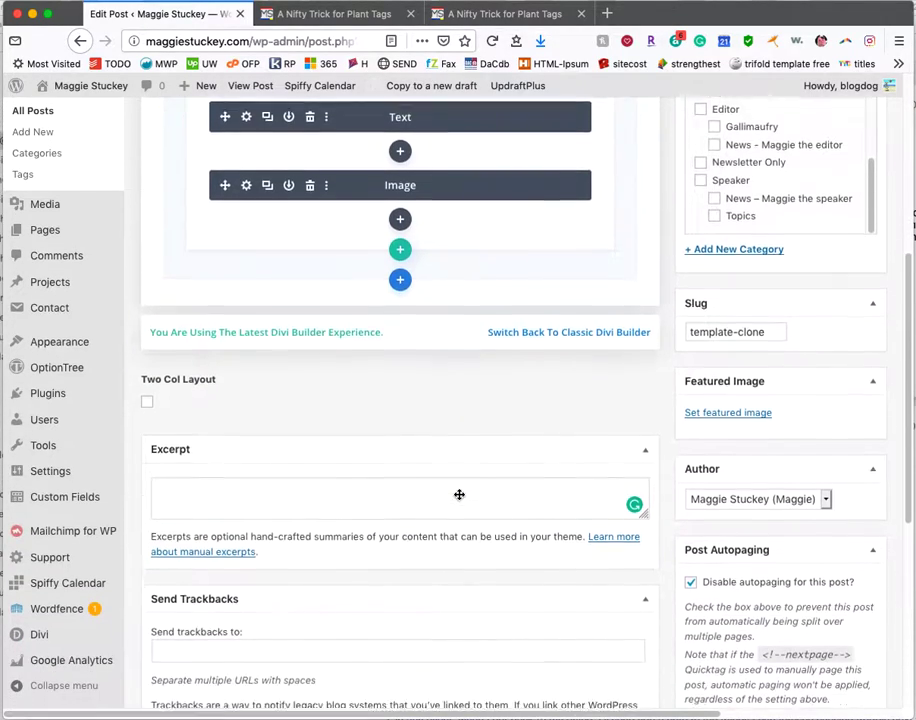
scroll(459, 494, "down", 3)
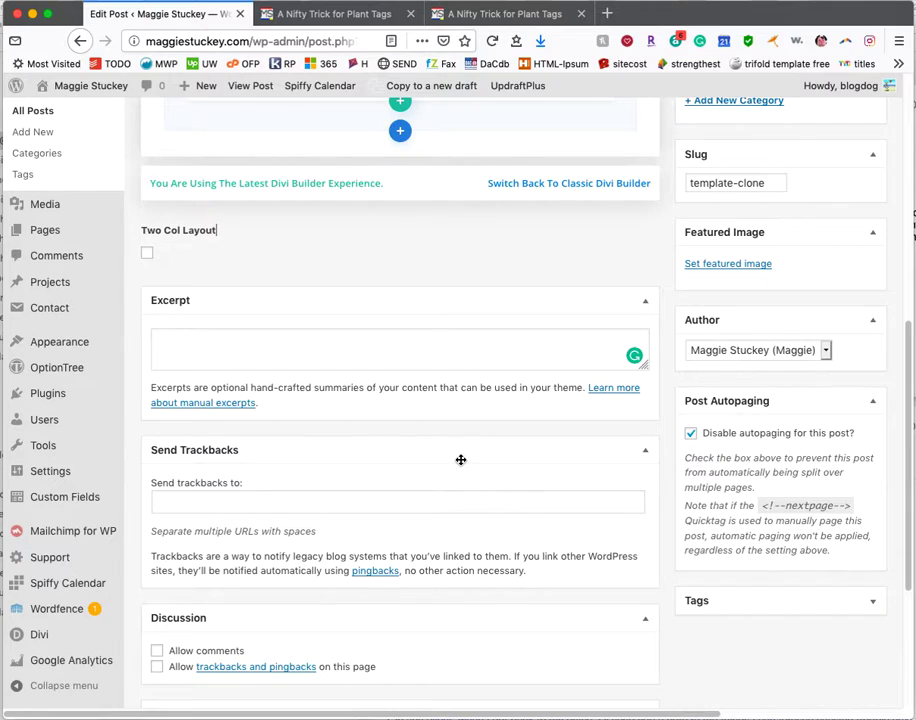
left_click(461, 457)
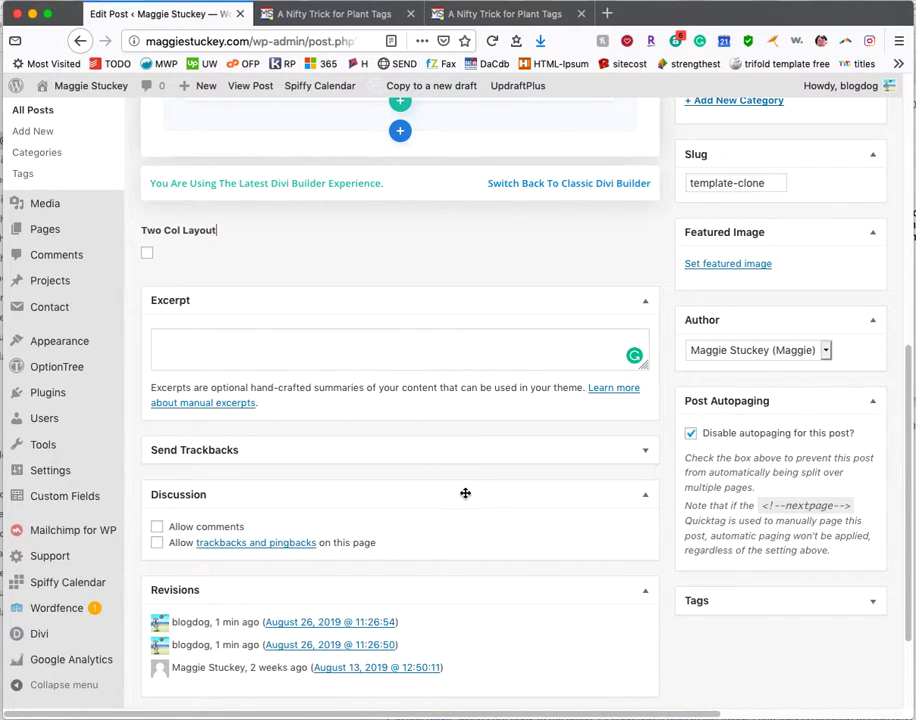
left_click(465, 492)
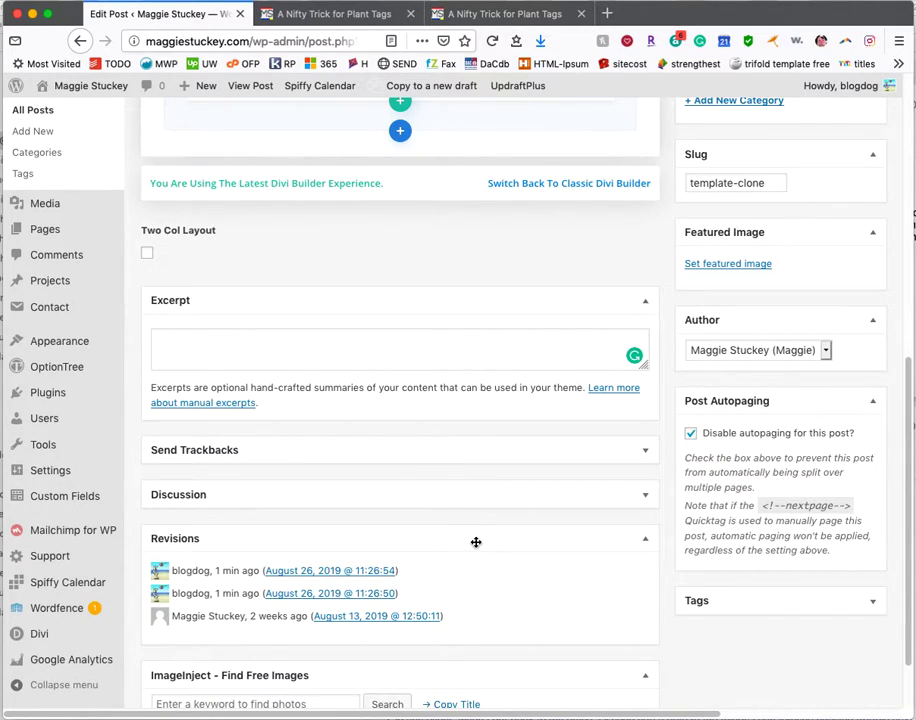
- Check the remaining post options, including Tags and Featured Image, and save the post as a draft
scroll(476, 542, "down", 2)
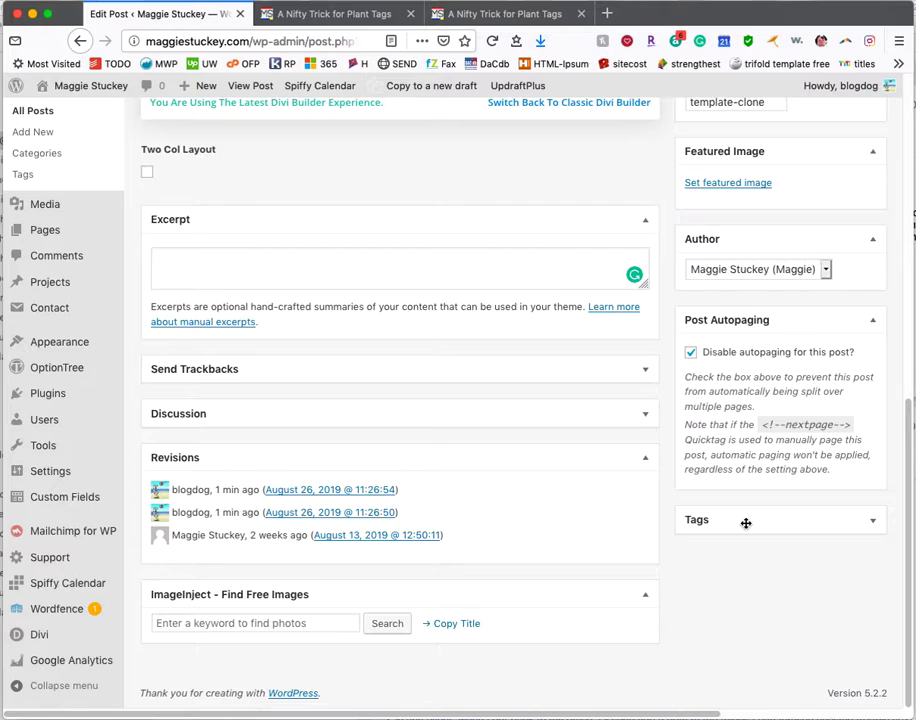
scroll(763, 523, "up", 5)
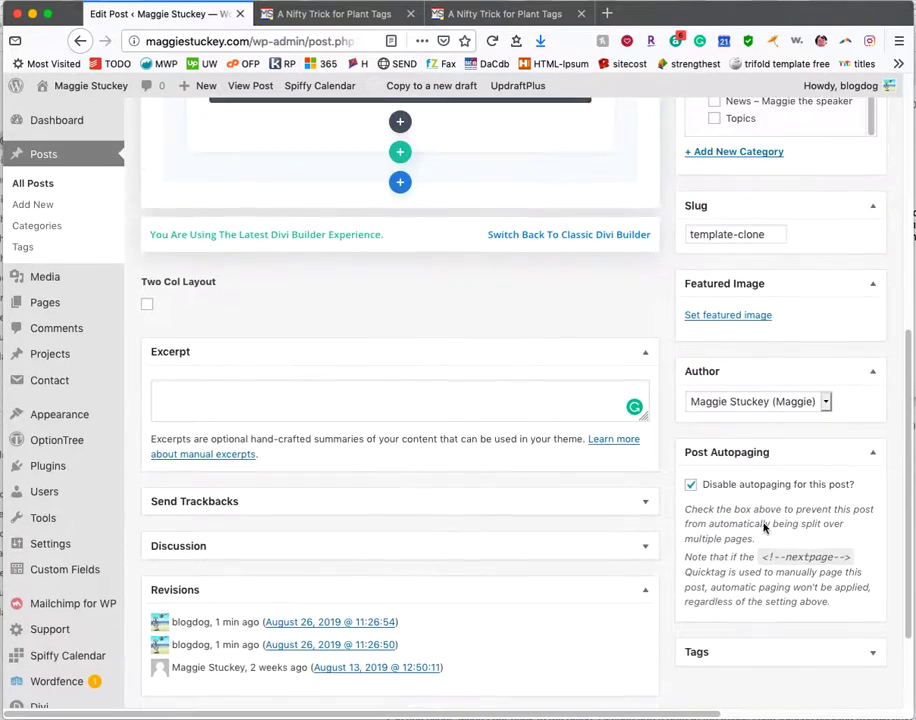
scroll(763, 527, "up", 6)
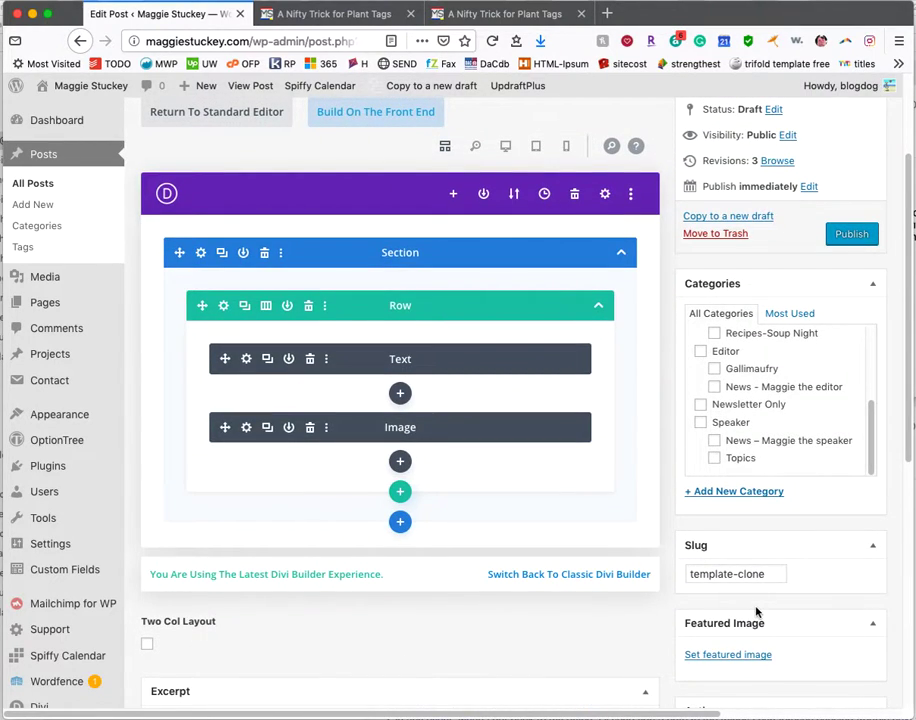
scroll(757, 609, "down", 3)
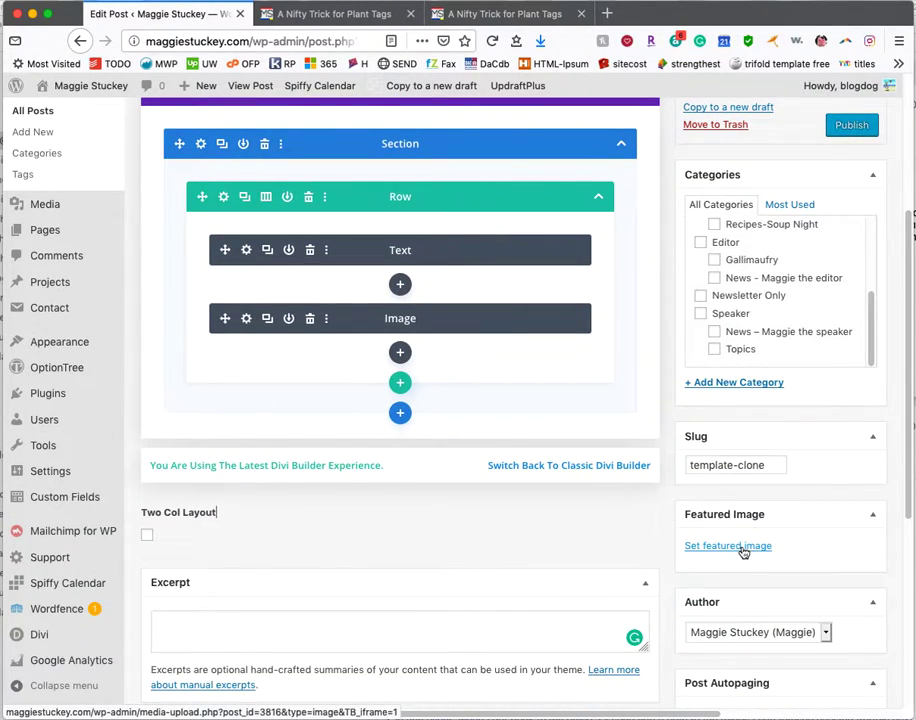
left_click(728, 546)
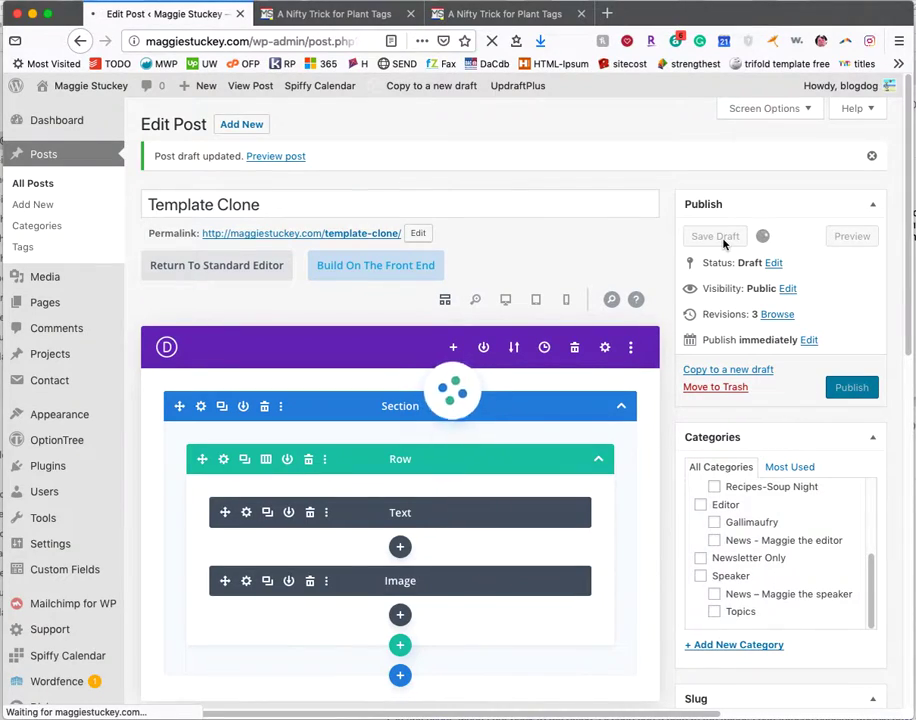